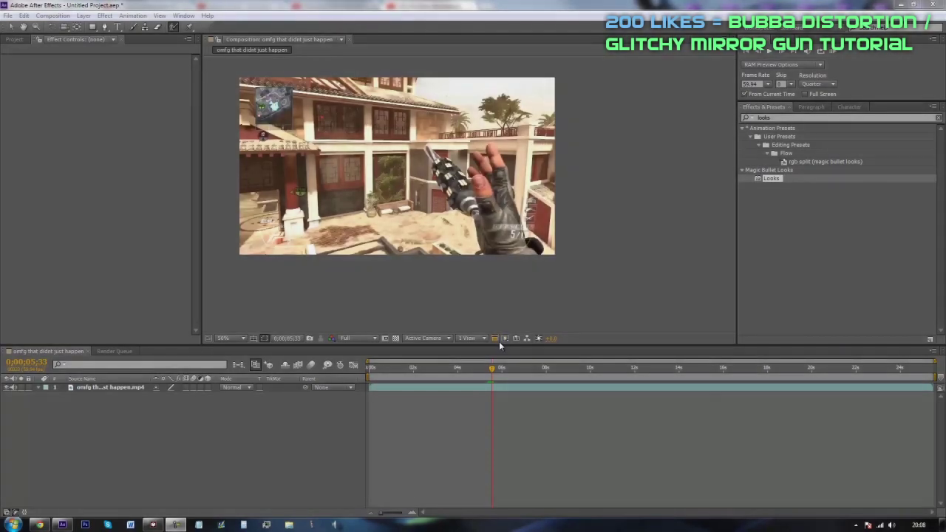
- Bring the browser with the FaZe PryZee Absolute Refraction reference video to the front
left_click(40, 525)
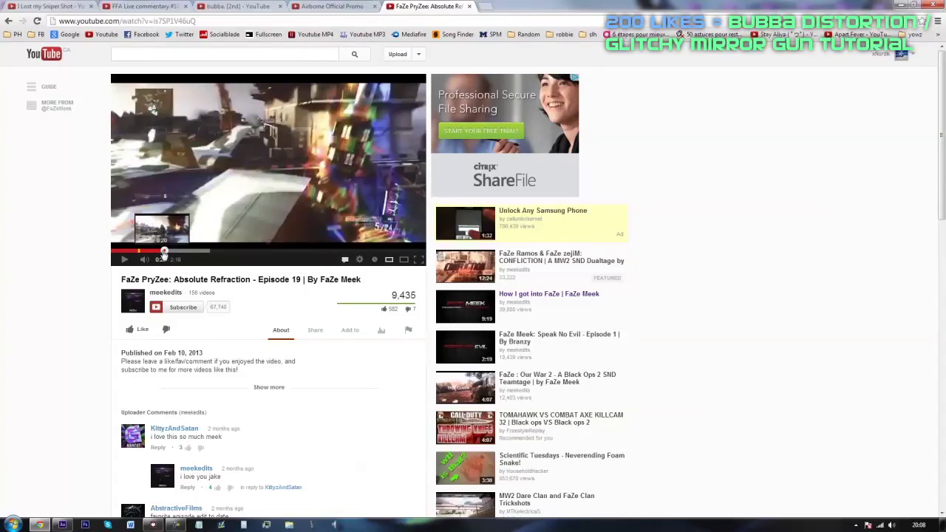
- Replay the reference video from 0:21 to 0:22, then go to the Airborne Official Promo tab
left_click(162, 251)
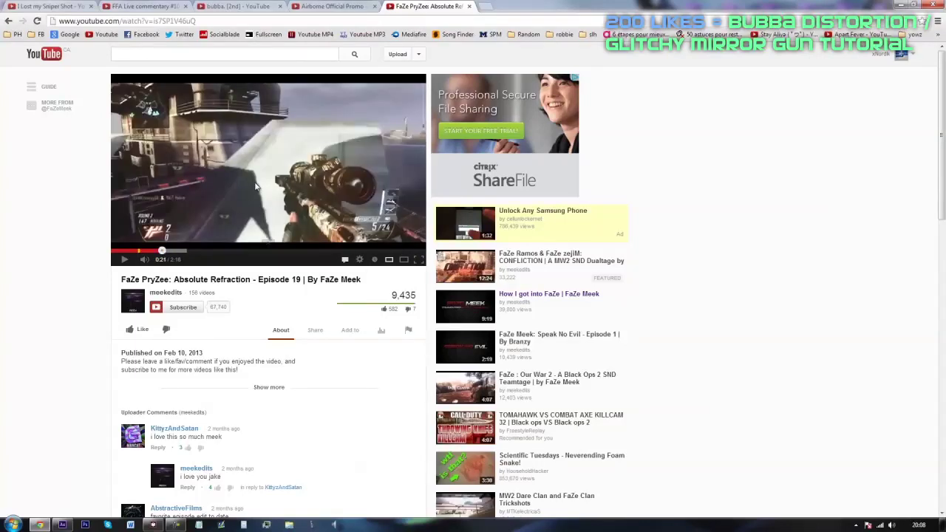
left_click(255, 187)
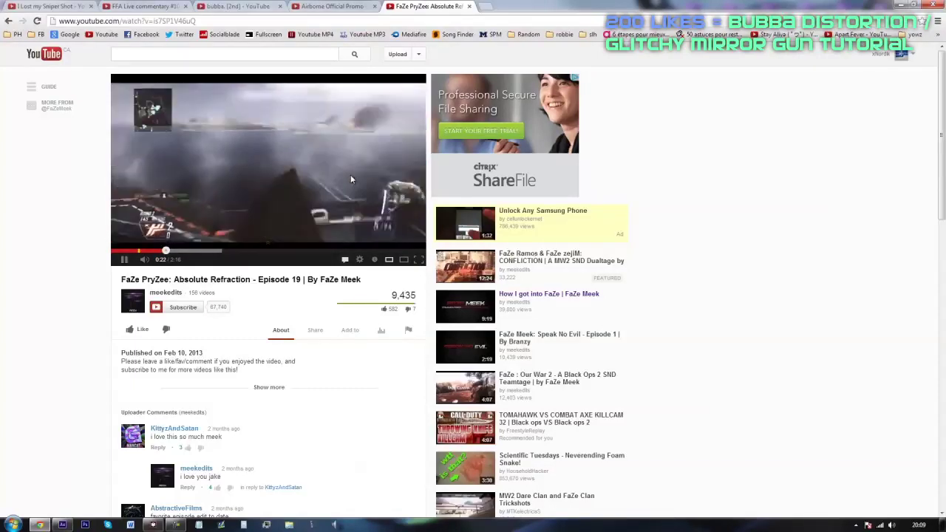
left_click(349, 184)
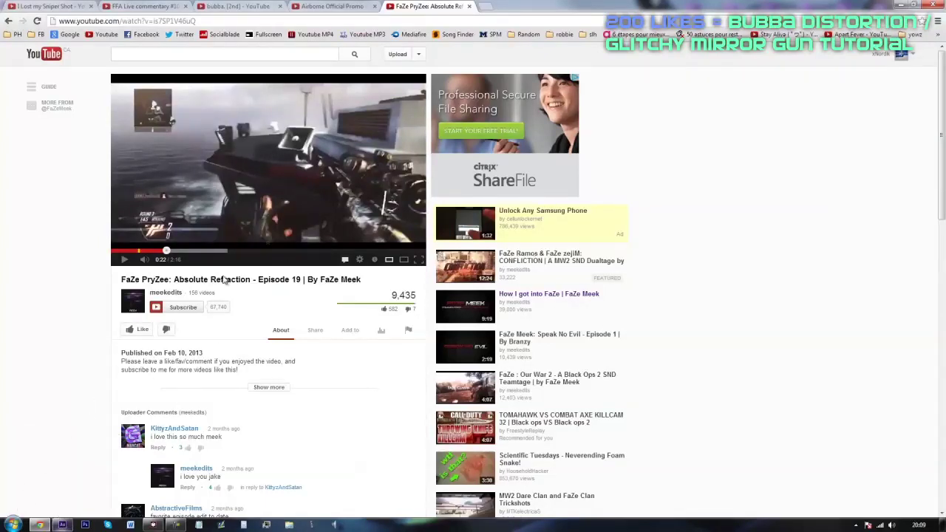
left_click(333, 6)
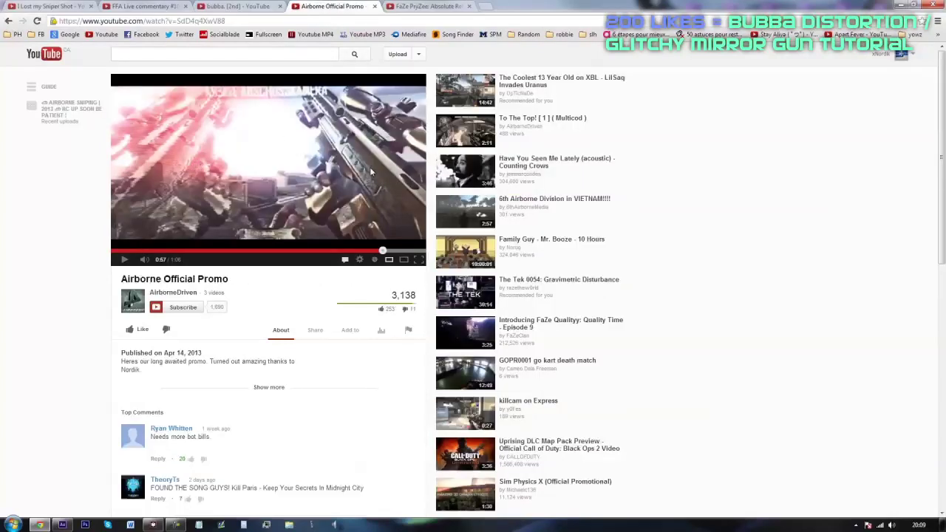
- Play the Airborne Official Promo video's glitch section from 0:56, pausing at 0:58
left_click(238, 6)
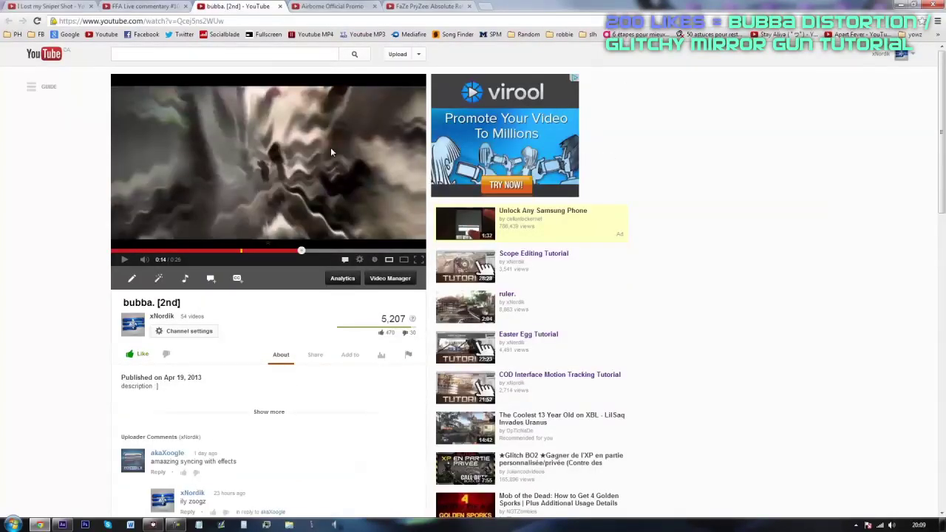
left_click(354, 6)
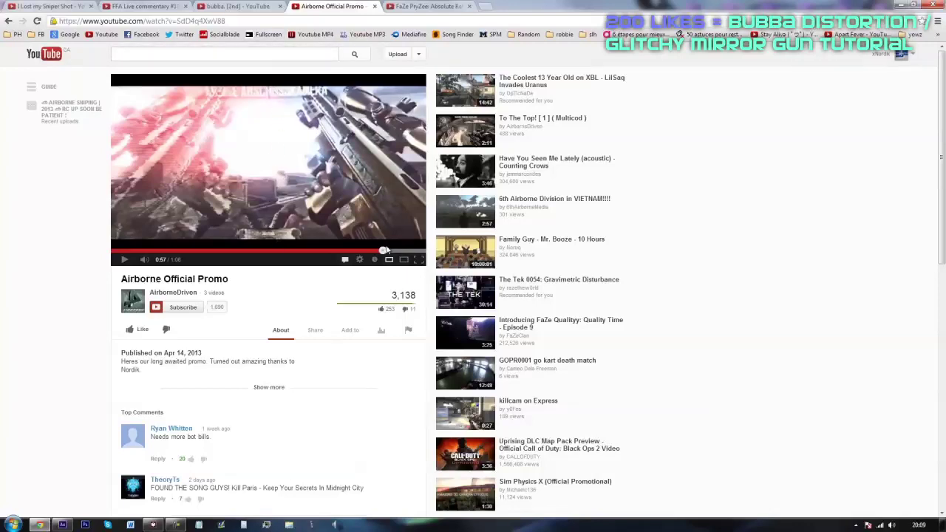
left_click(360, 208)
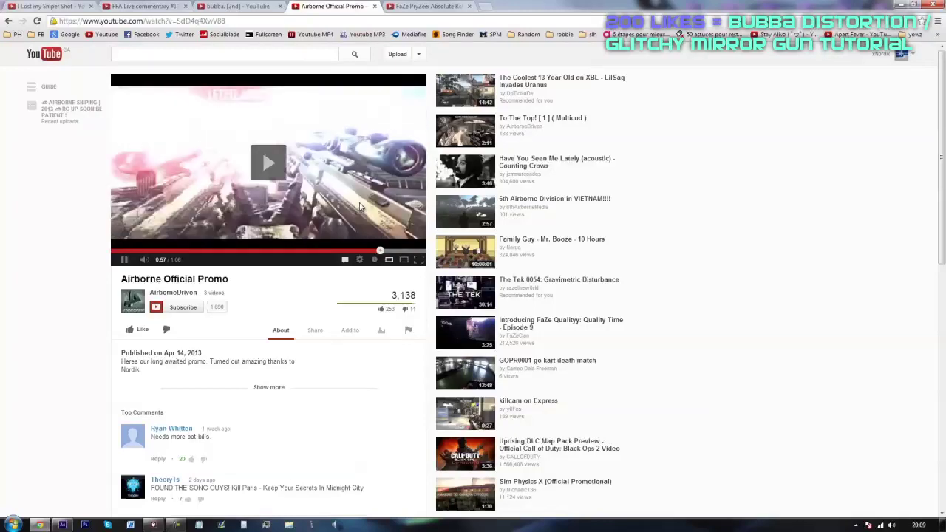
left_click(383, 215)
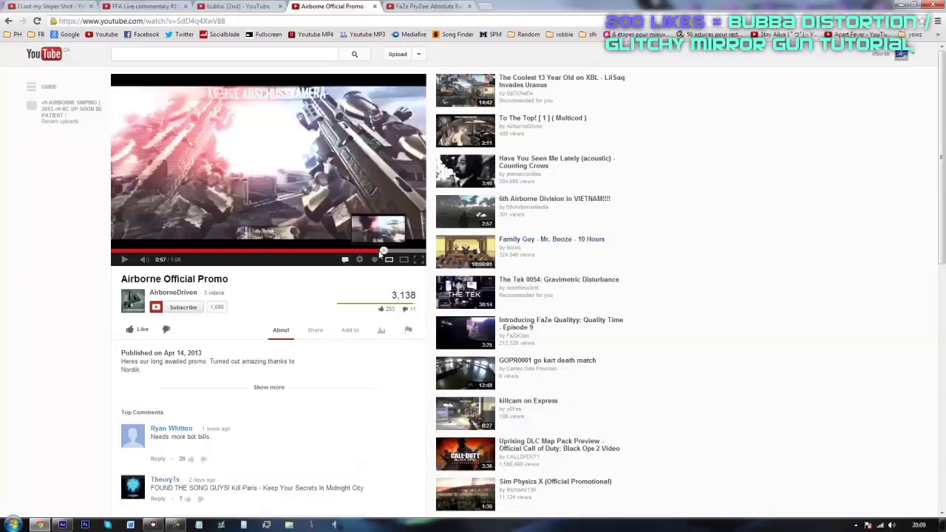
left_click(377, 251)
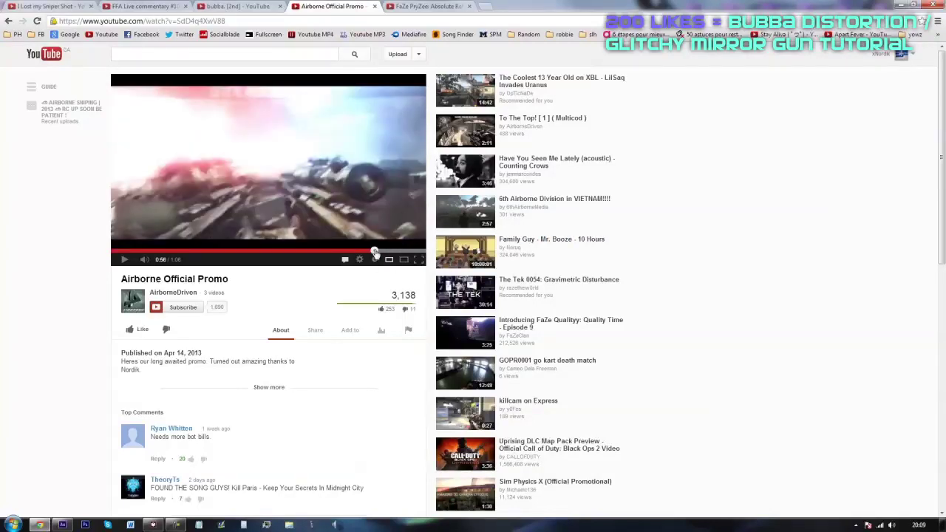
left_click(374, 248)
left_click(357, 219)
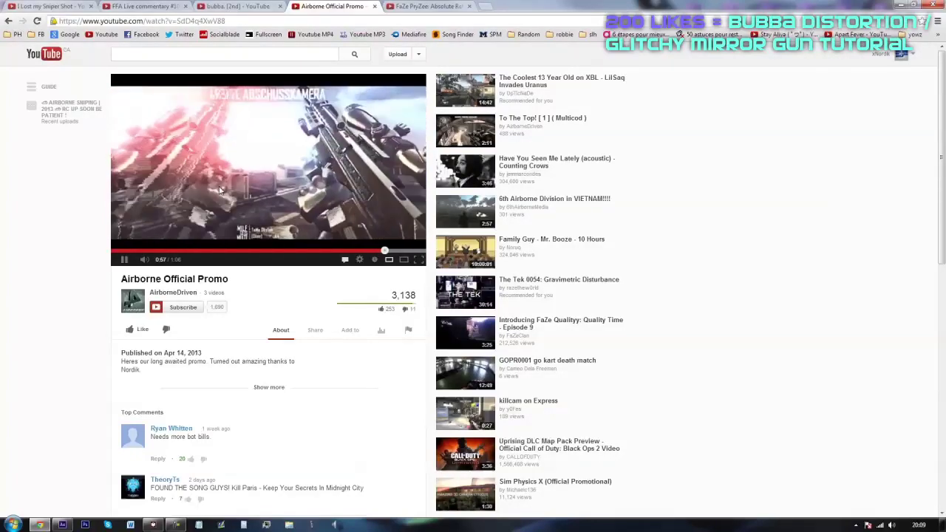
left_click(316, 155)
- Play the bubba. [2nd] video from 0:10 to 0:23, then return to After Effects
left_click(228, 6)
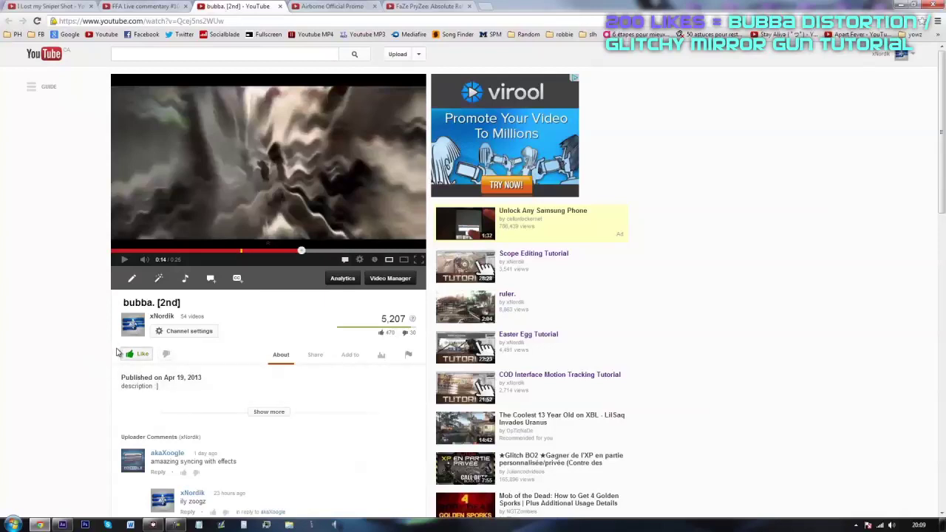
left_click(237, 250)
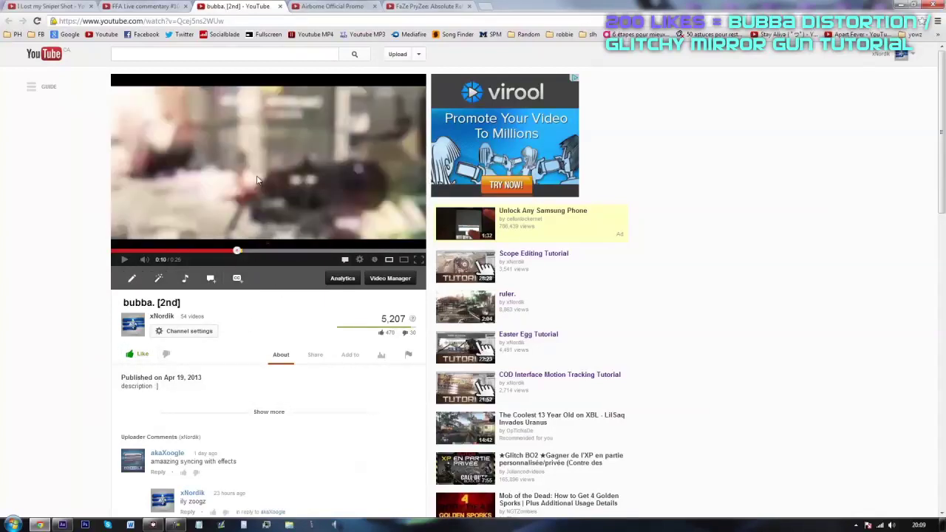
left_click(257, 180)
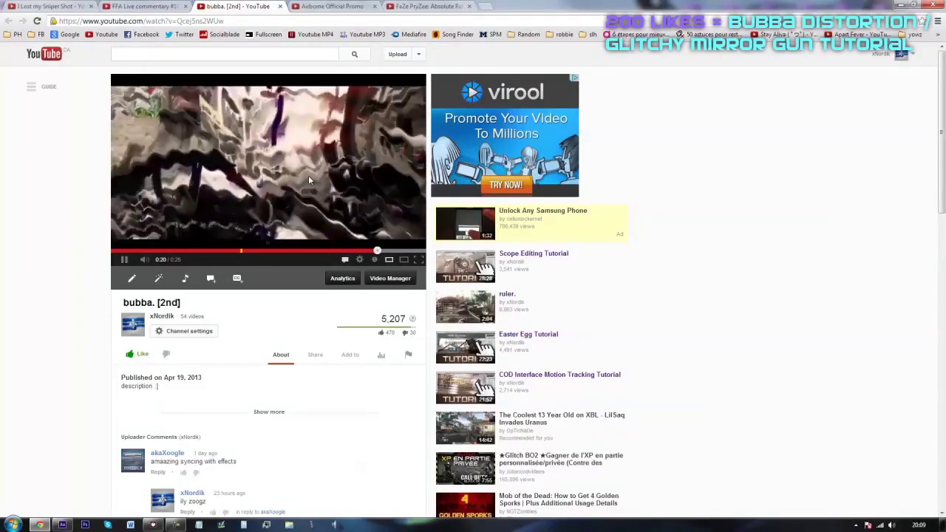
left_click(285, 151)
left_click(316, 7)
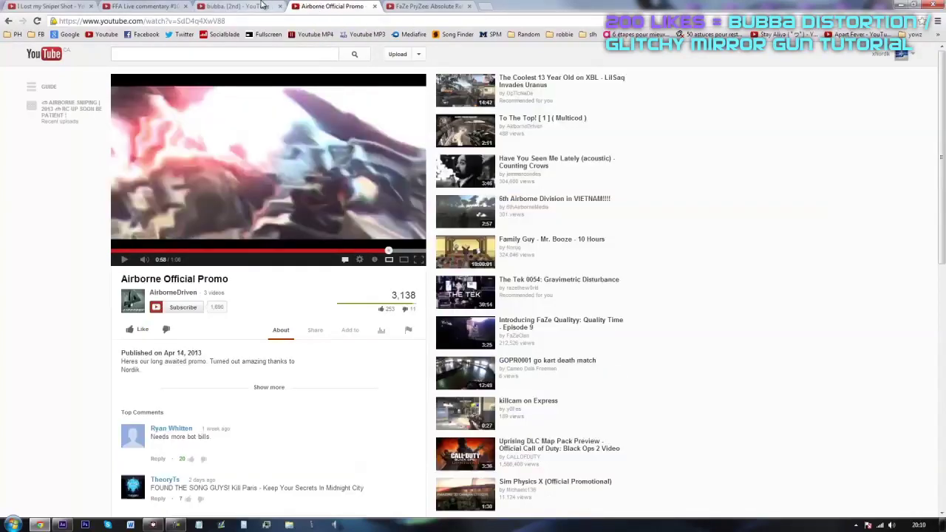
left_click(255, 6)
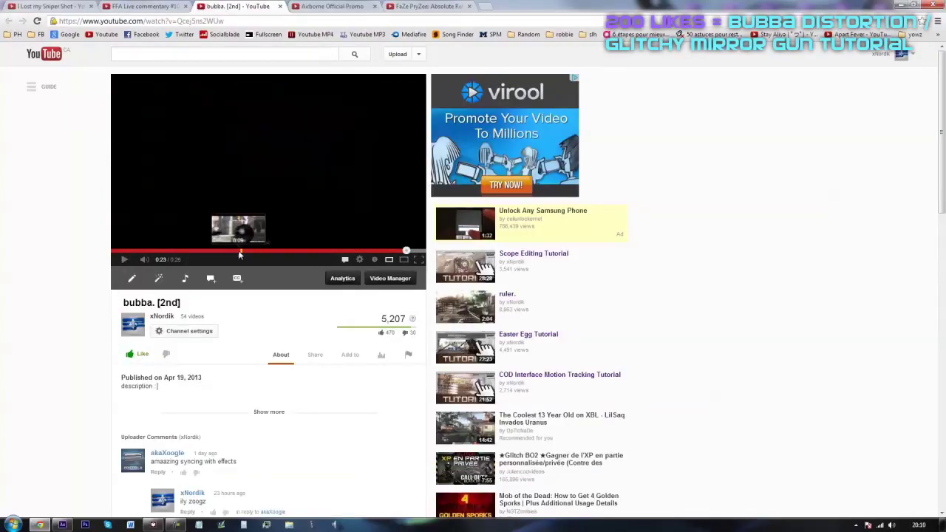
left_click(63, 526)
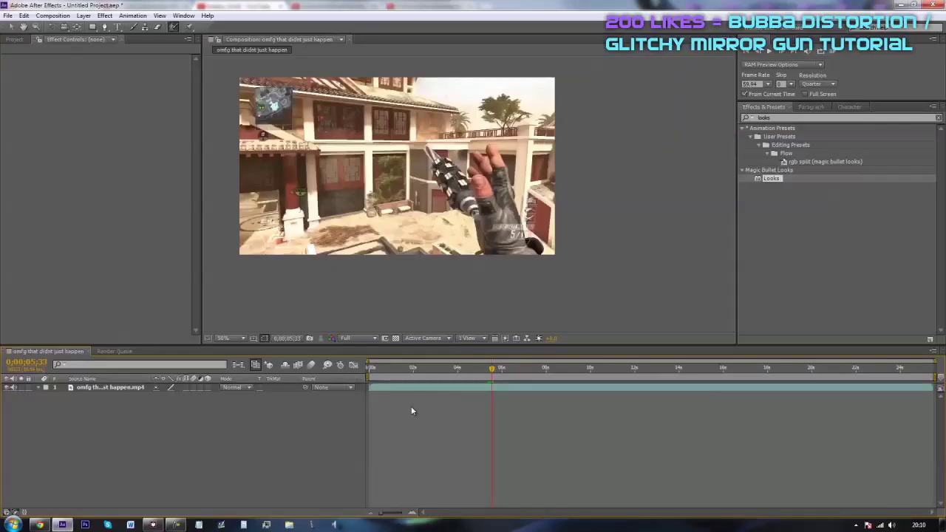
- Select the gameplay clip layer and bring up the Magic Bullet Looks window
left_click(513, 388)
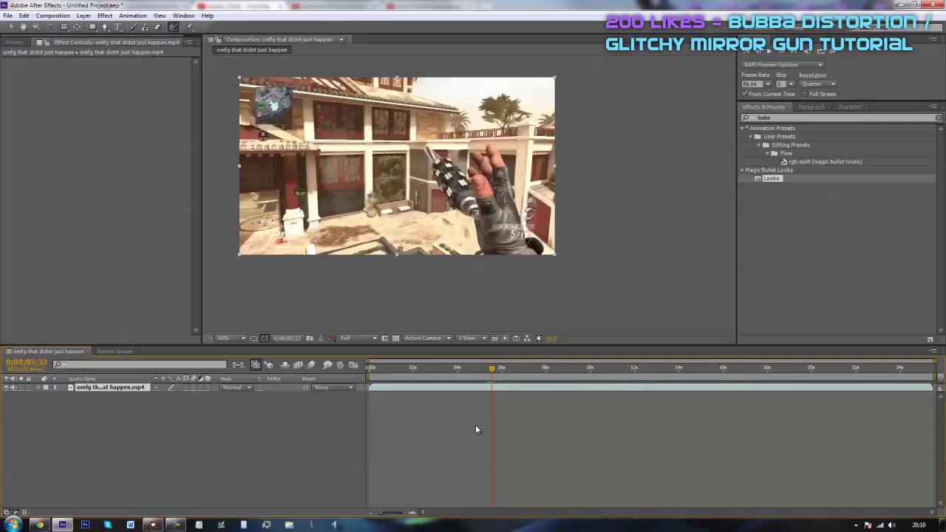
left_click(154, 524)
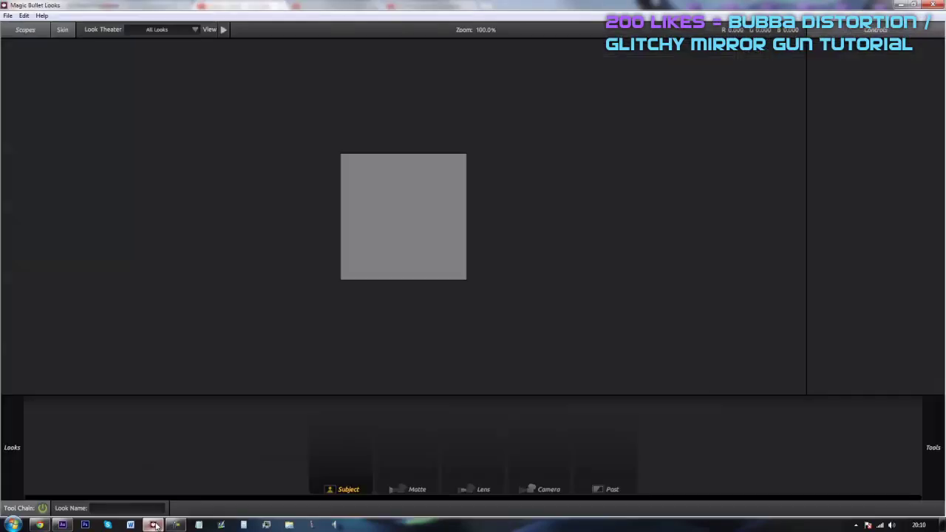
- Zoom around the empty grey Looks preview, then return to the After Effects composition
scroll(424, 256, "up", 1)
scroll(425, 256, "up", 1)
scroll(425, 256, "down", 1)
scroll(424, 256, "down", 2)
scroll(424, 256, "down", 2)
scroll(355, 309, "up", 2)
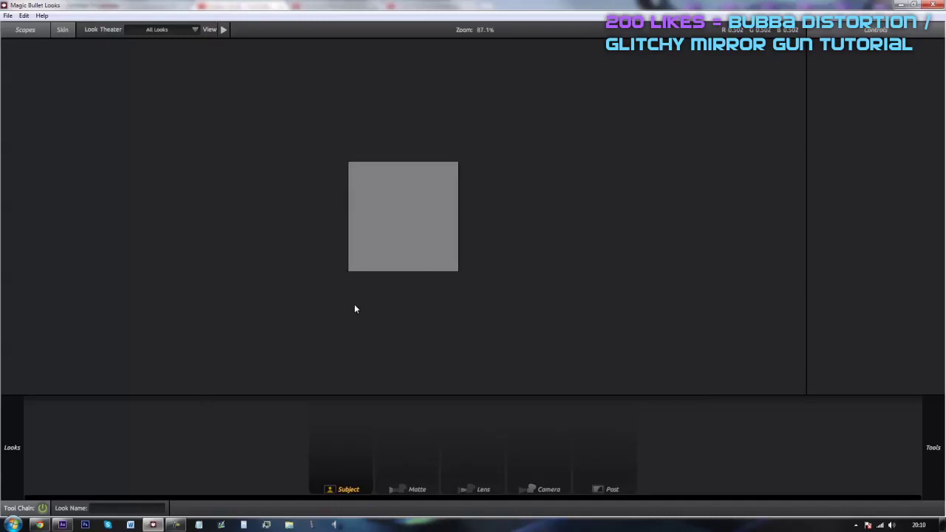
left_click(40, 524)
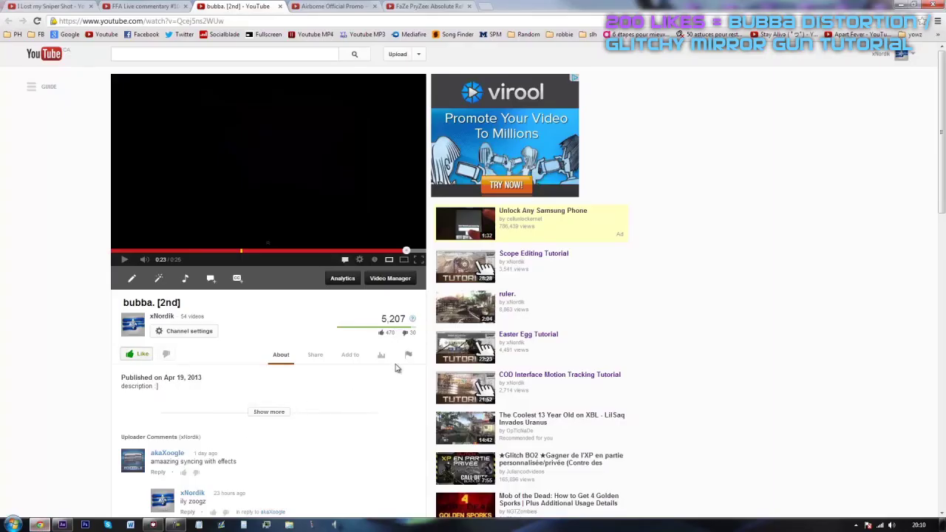
left_click(62, 524)
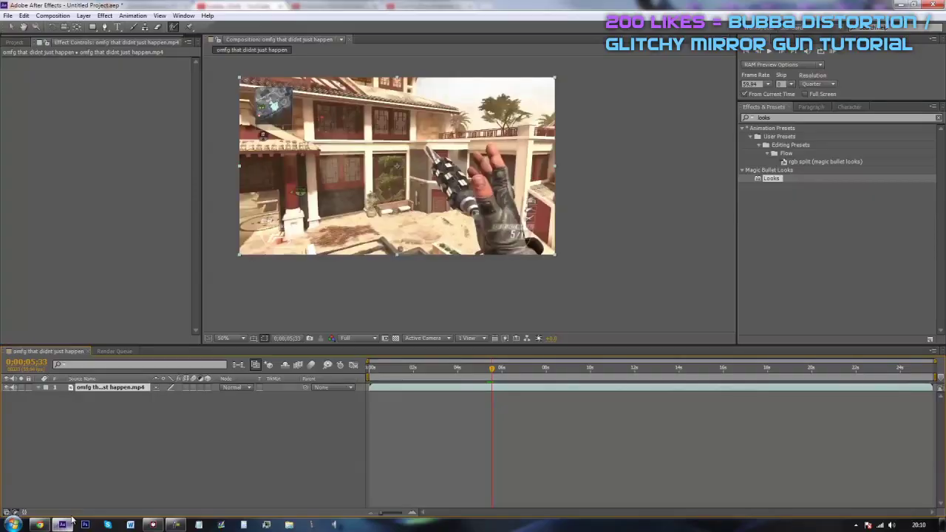
left_click(491, 379)
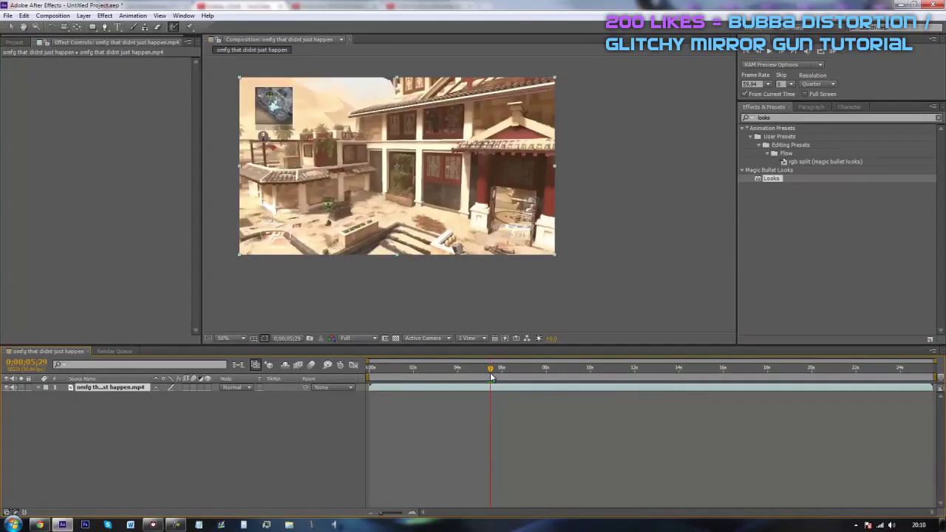
left_click_drag(490, 377, 493, 385)
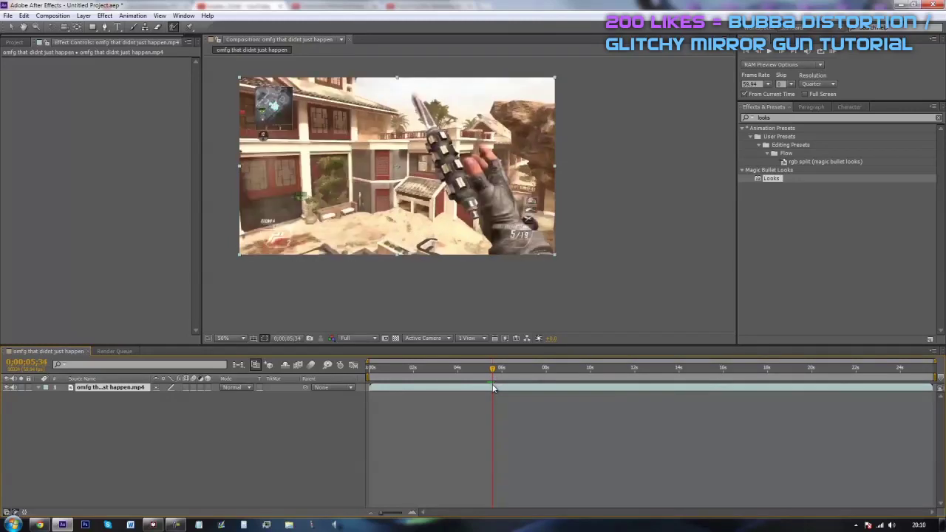
left_click(502, 416)
left_click(500, 388)
left_click_drag(485, 369, 493, 378)
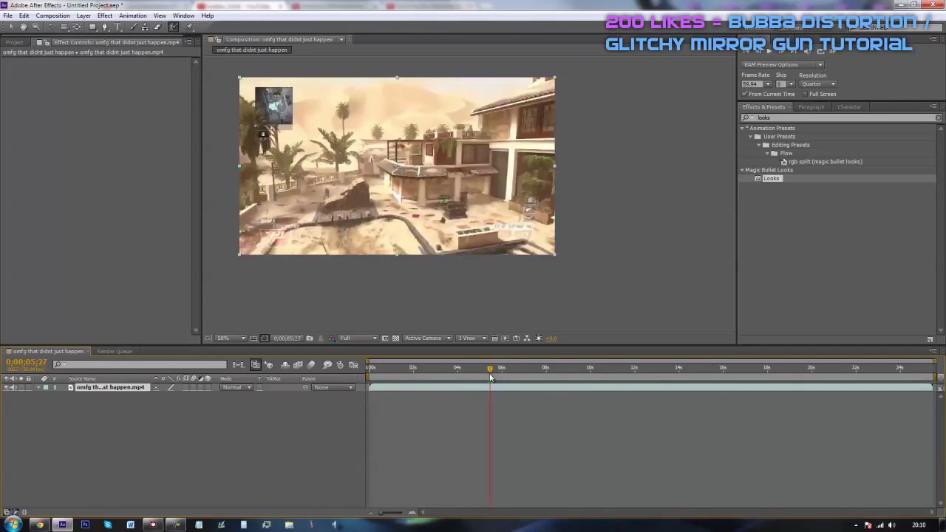
left_click_drag(493, 379, 493, 382)
left_click(524, 434)
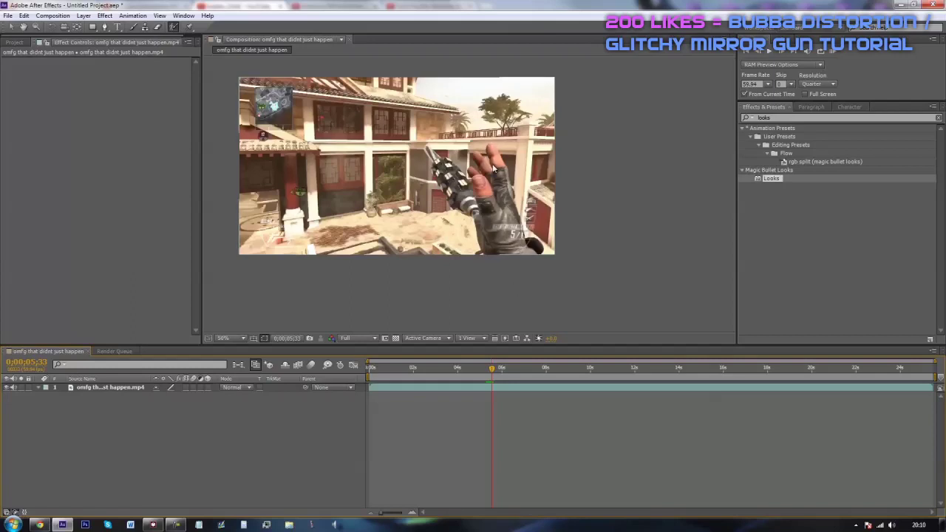
left_click(485, 388)
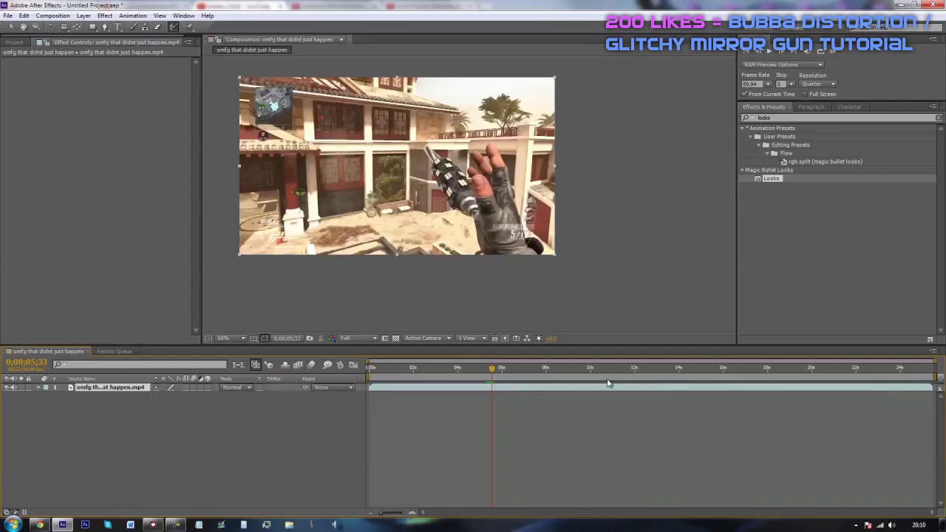
left_click(597, 406)
left_click(476, 388)
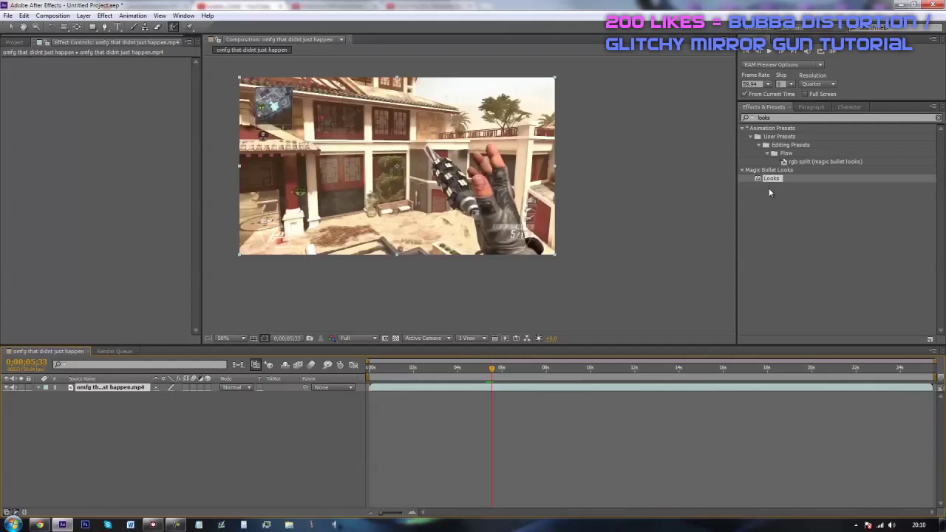
left_click(524, 407)
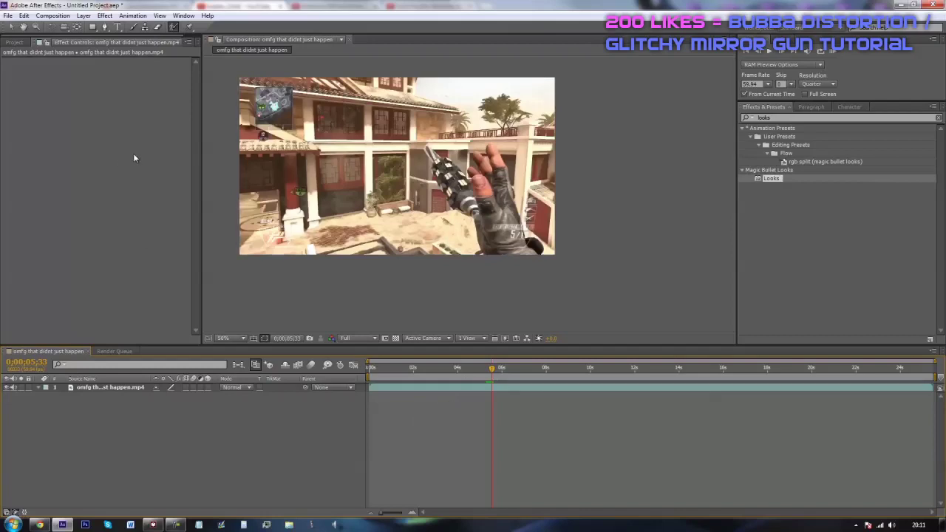
mouse_move(152, 523)
left_click(494, 388)
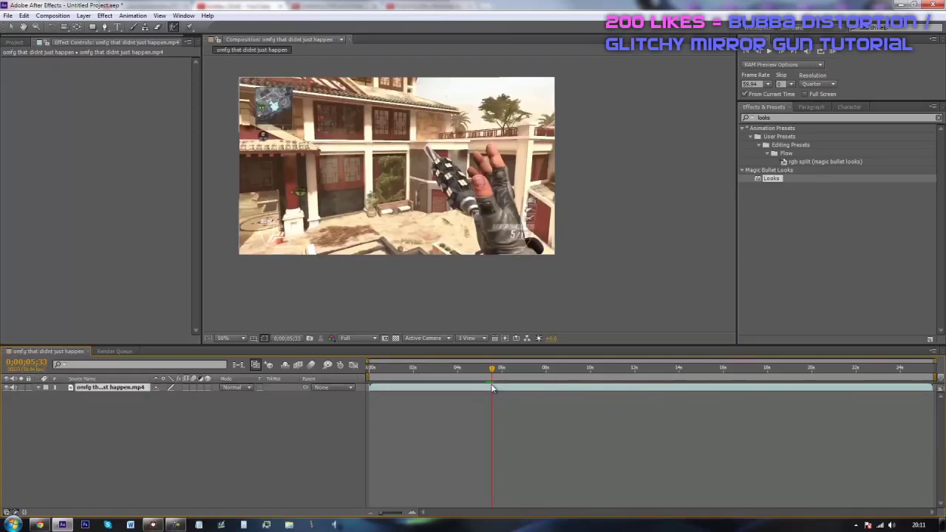
- Duplicate the game clip layer with Ctrl+D and zoom the timeline to frame 5;29
key("ctrl+d")
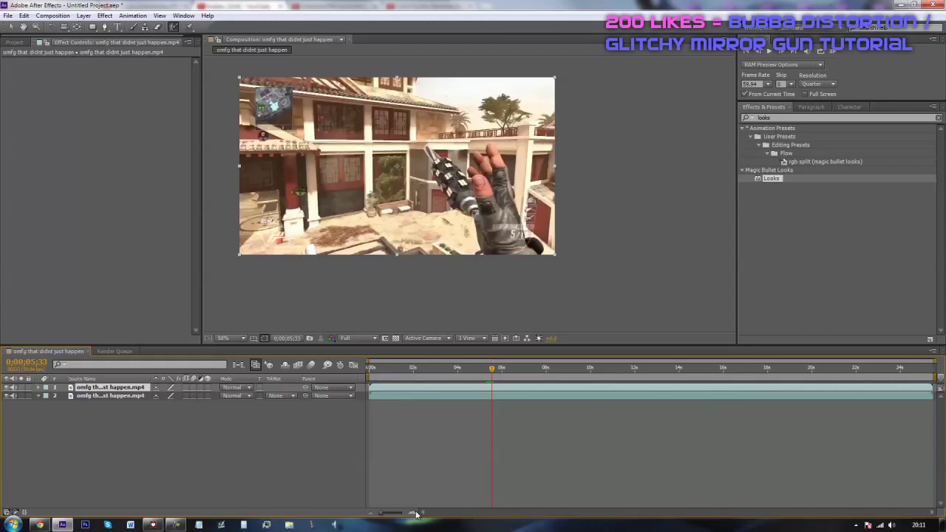
left_click(416, 513)
left_click_drag(492, 378, 481, 383)
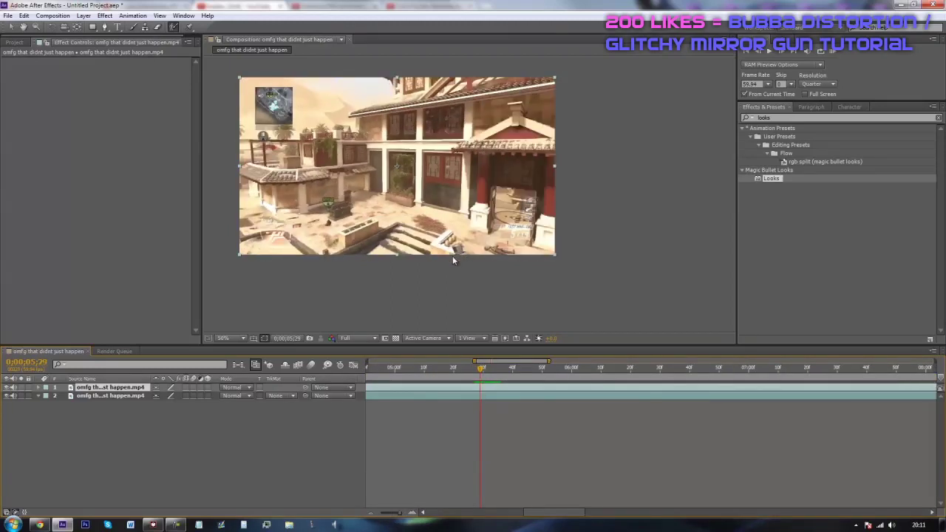
- Split the clip at 5;29 and at a later frame, deleting the split-off pieces
key("ctrl+shift+d")
left_click(474, 399)
key("Delete")
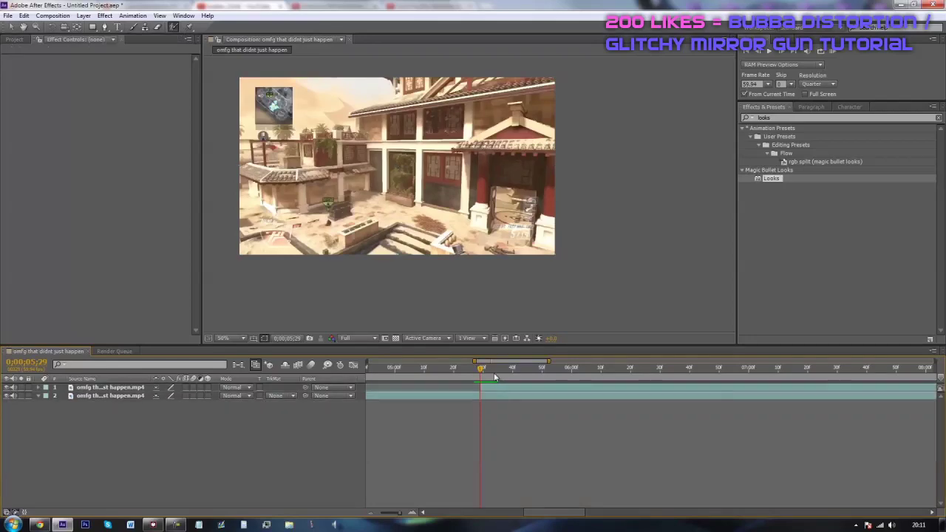
left_click_drag(481, 380, 500, 382)
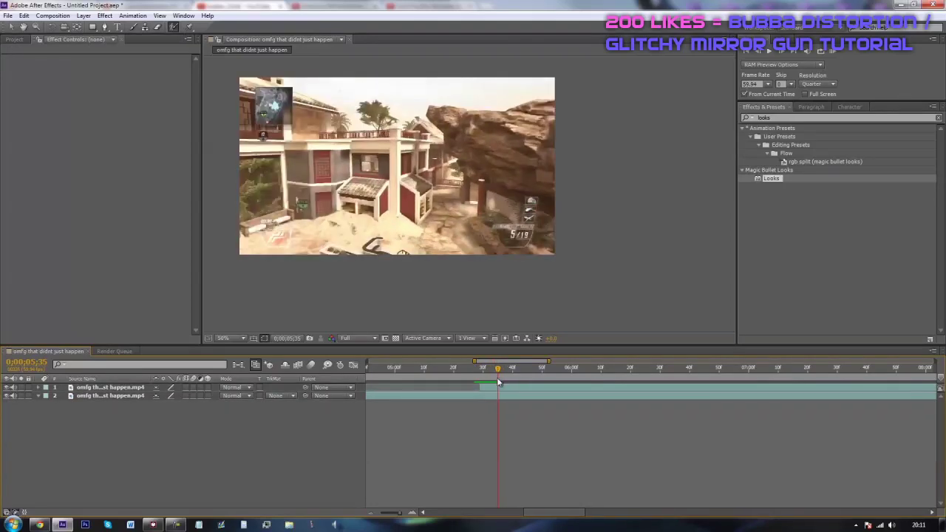
key("ctrl+shift+d")
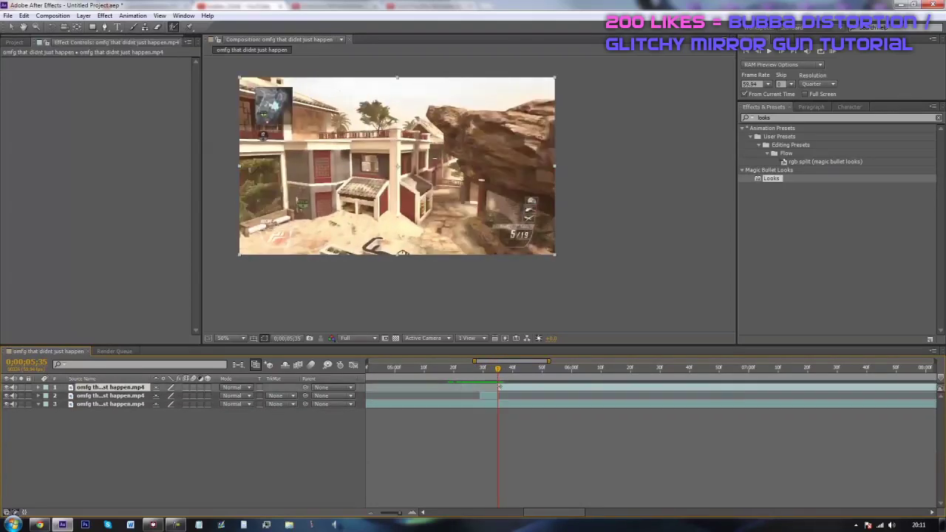
key("Delete")
left_click_drag(498, 368, 484, 371)
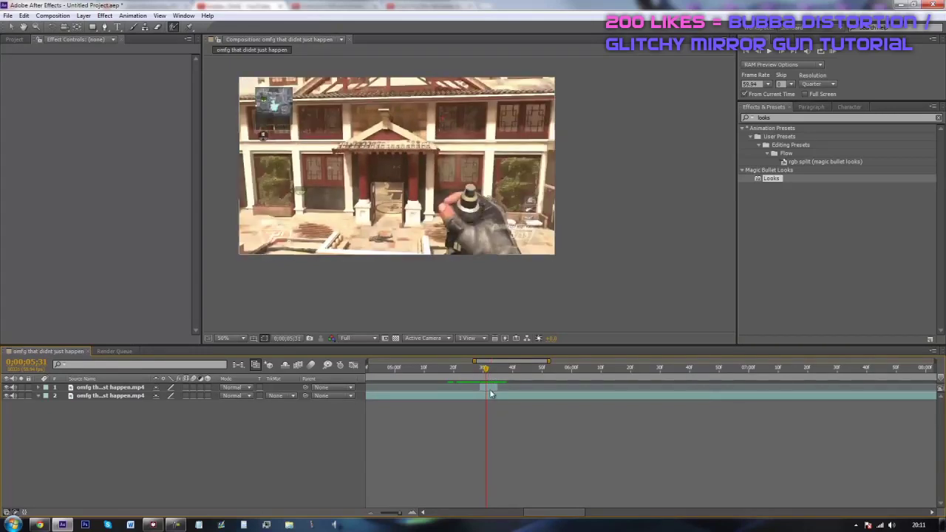
- Open the top clip layer in the Layer panel at 100% zoom, centred on the hand
double_click(491, 390)
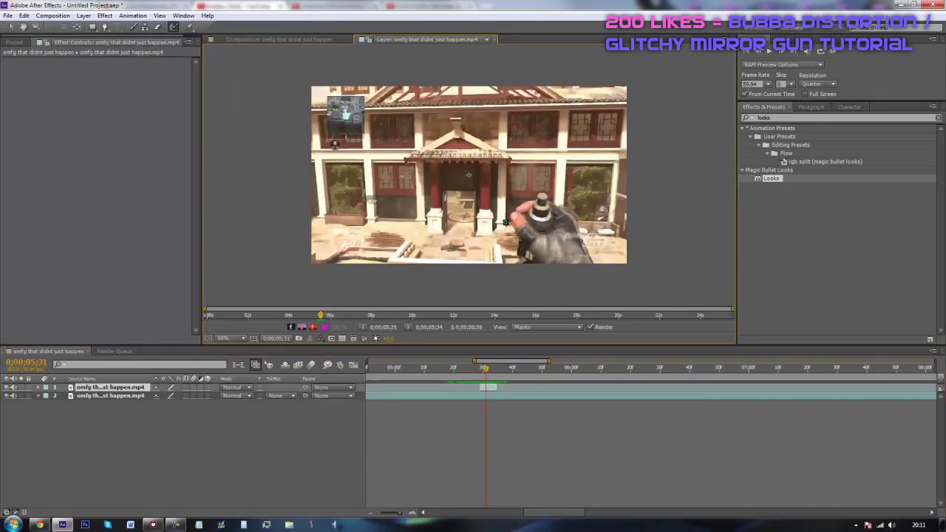
key("period")
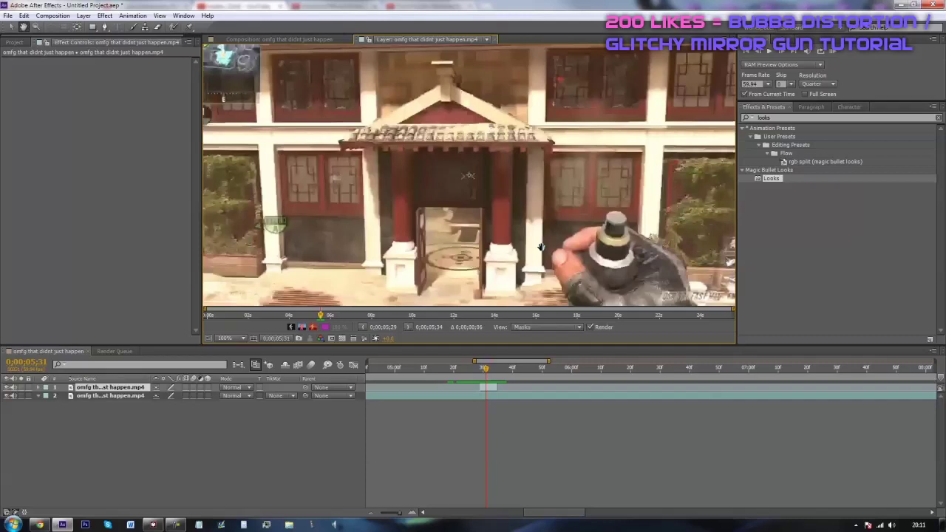
left_click_drag(541, 248, 411, 151)
left_click(488, 376)
left_click(488, 220)
key("comma")
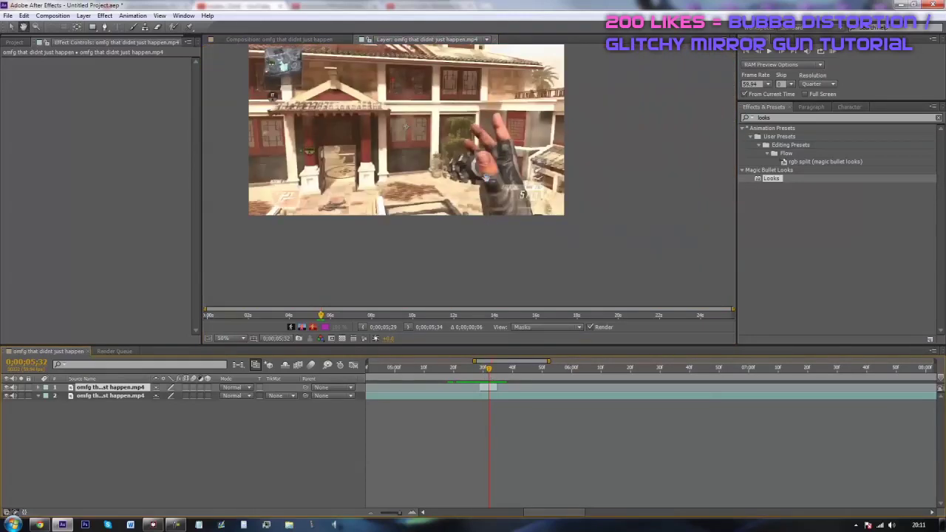
left_click_drag(490, 194, 477, 206)
key("period")
key("comma")
key("period")
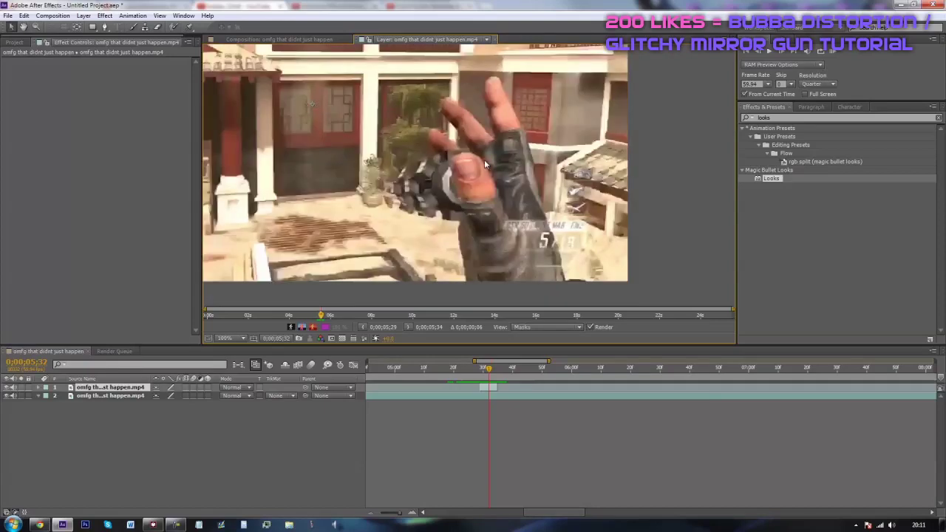
- Scrub to the frame around 5;33 showing the gun and hand, and select the Roto Brush tool
left_click_drag(489, 379, 484, 386)
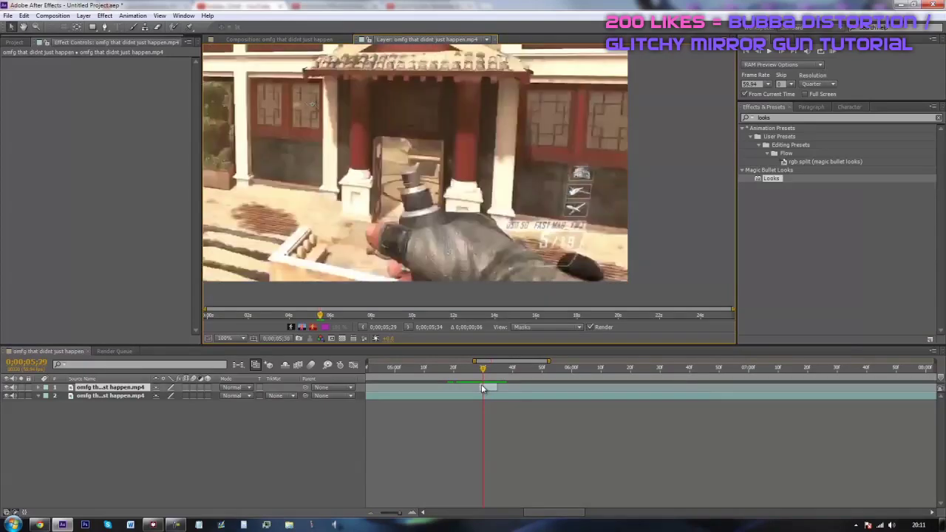
left_click_drag(482, 389, 491, 392)
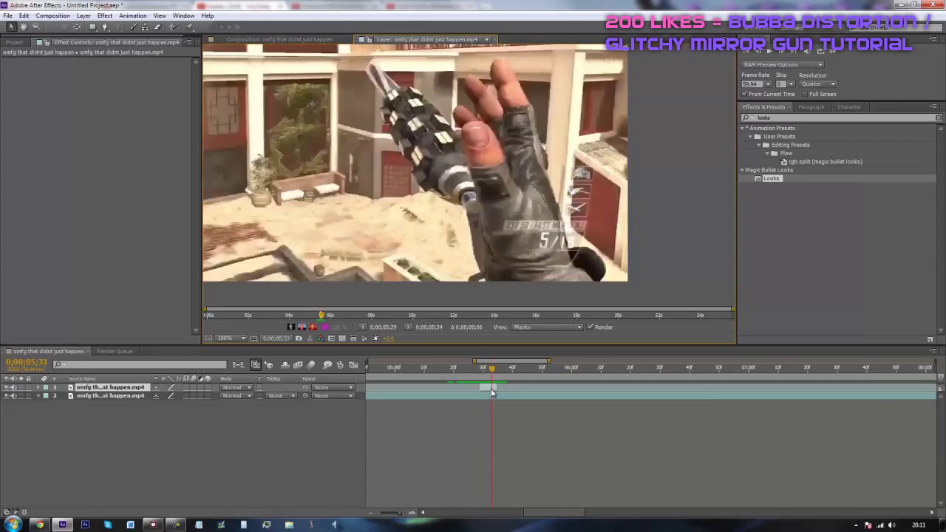
scroll(484, 194, "down", 2)
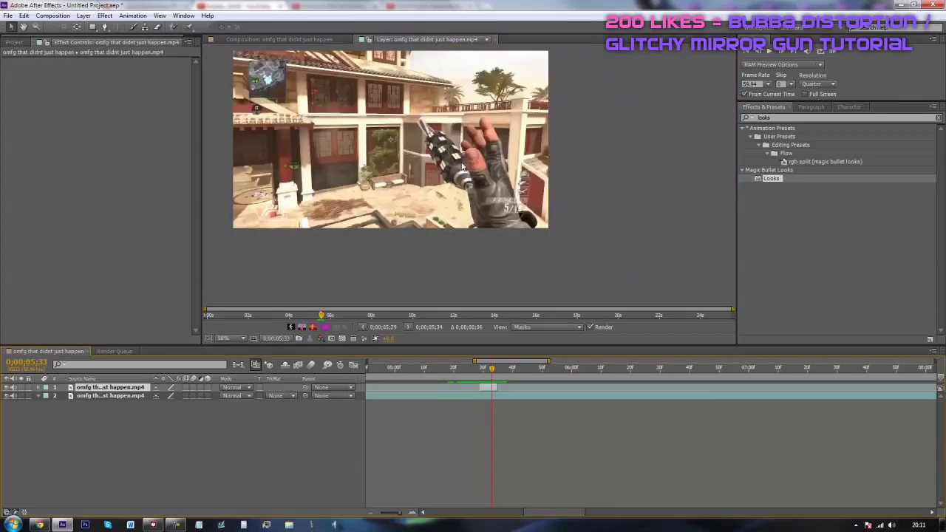
scroll(487, 181, "up", 2)
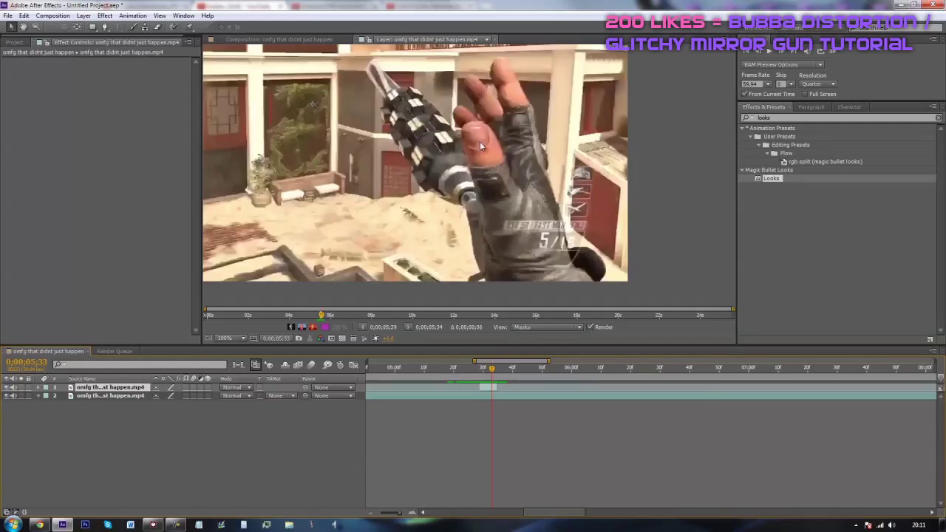
left_click_drag(492, 377, 493, 384)
scroll(481, 195, "down", 2)
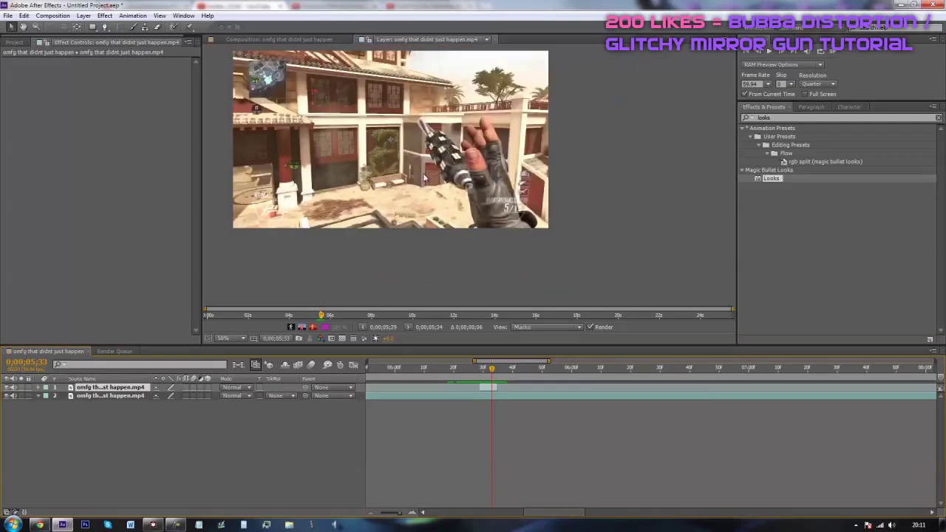
scroll(424, 177, "up", 2)
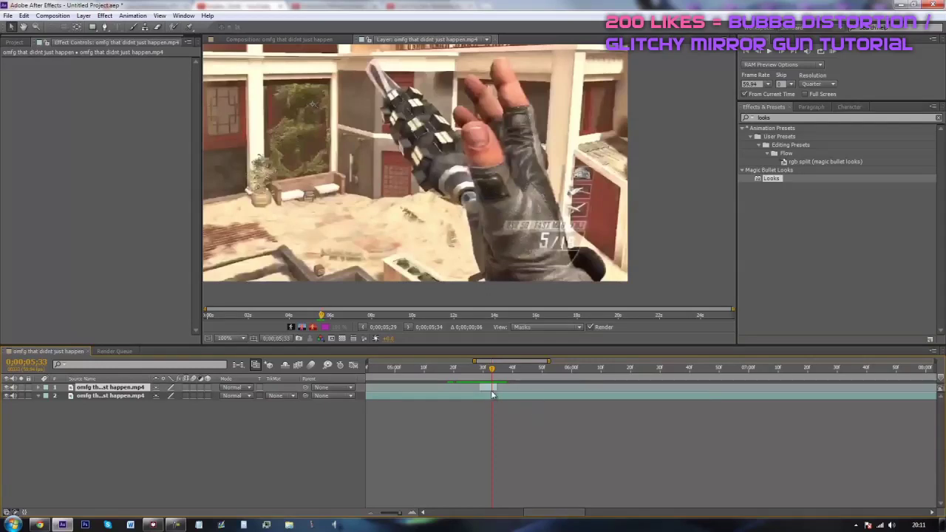
left_click(176, 28)
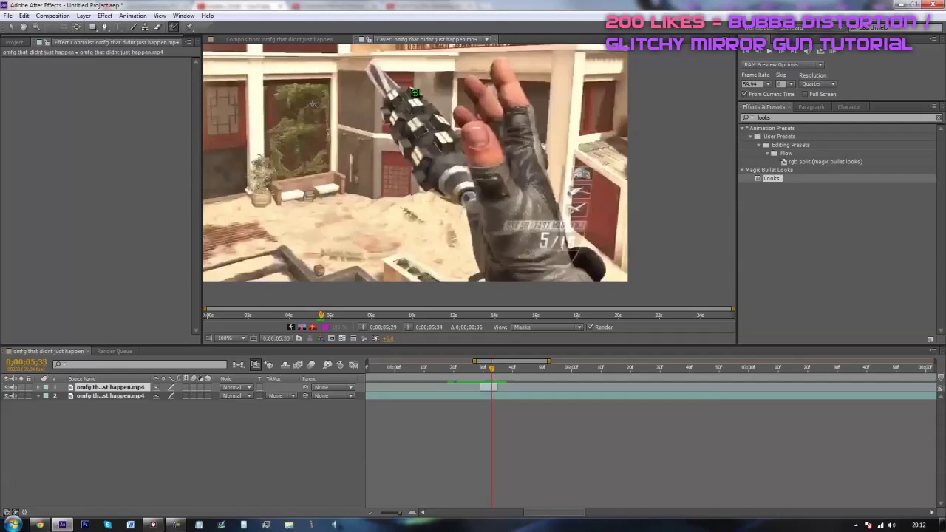
- Paint Roto Brush strokes down the hand and gun, subtract the right edge, and add the middle fingertip
mouse_move(486, 154)
left_mouse_down()
mouse_move(427, 138)
mouse_move(493, 212)
mouse_move(523, 163)
mouse_move(488, 98)
left_mouse_up()
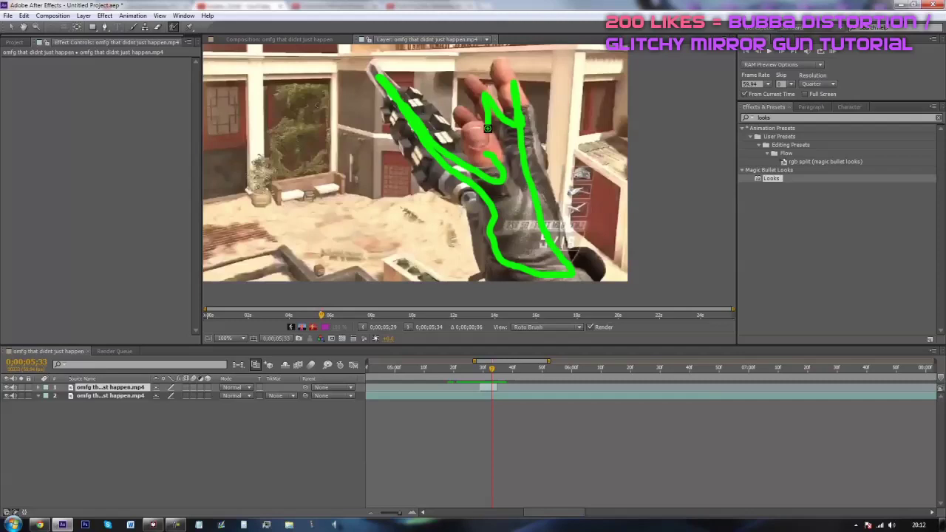
left_click_drag(488, 98, 487, 148)
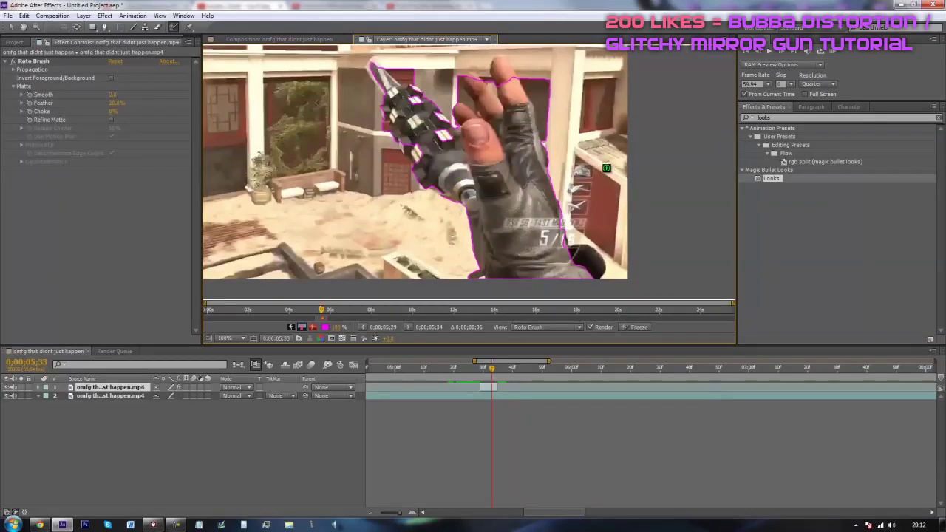
left_click_drag(552, 120, 539, 89)
left_click_drag(503, 71, 510, 77)
- Add the dark glove area and, at 200% zoom, trim background off the glove's upper-left edge
left_click_drag(603, 264, 596, 259)
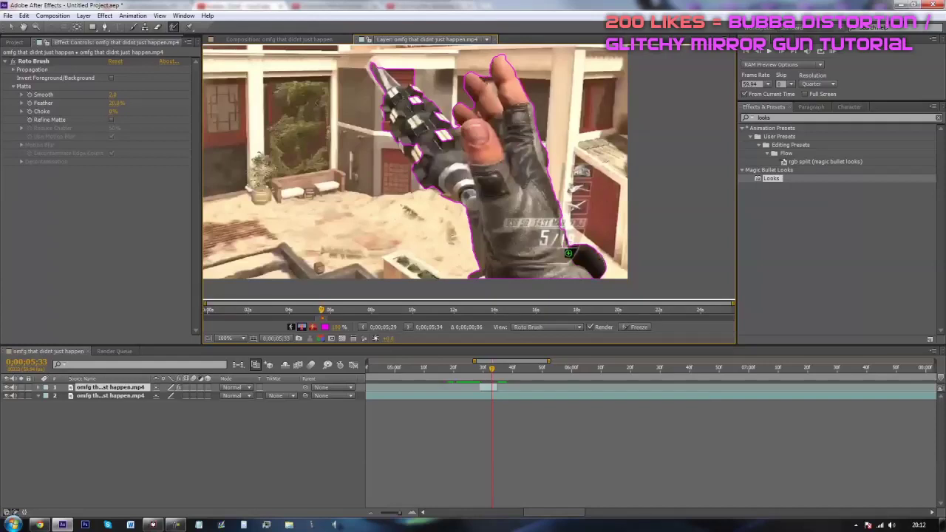
key("period")
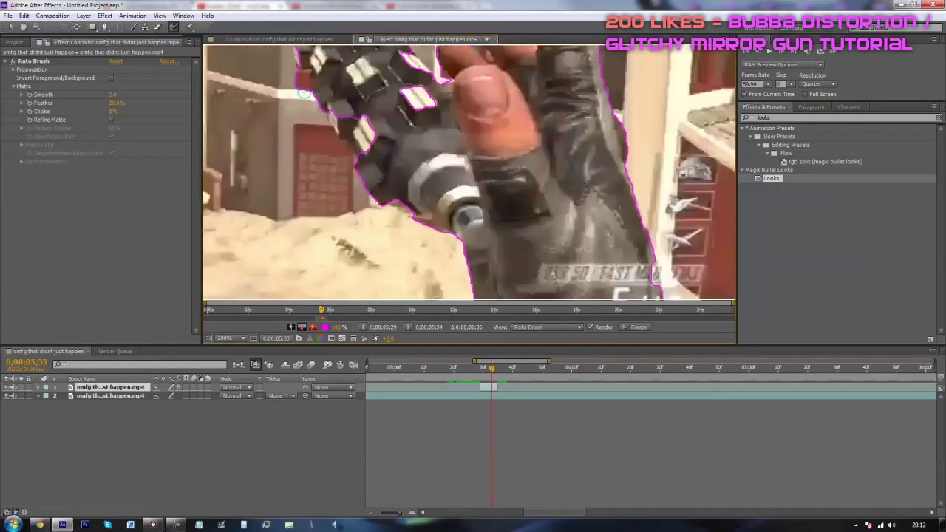
left_click(300, 84, "alt")
key("comma")
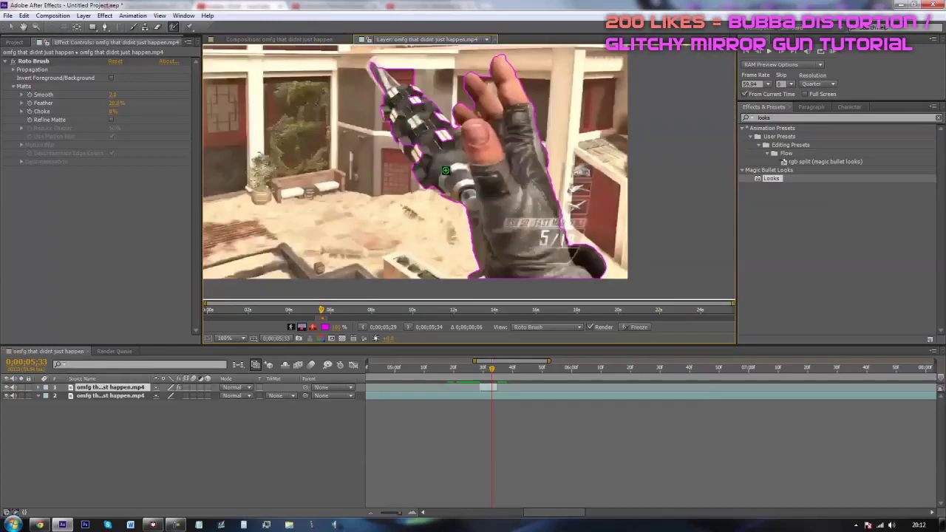
key("period")
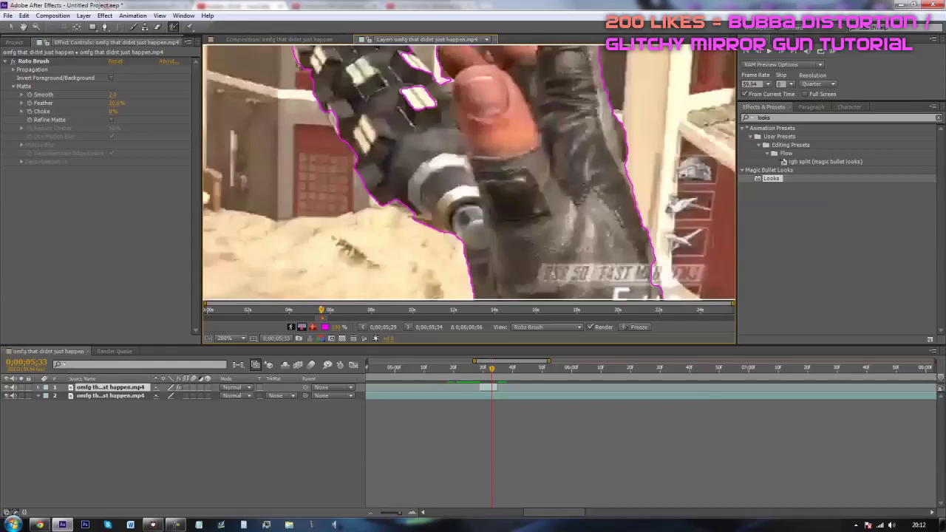
key("comma")
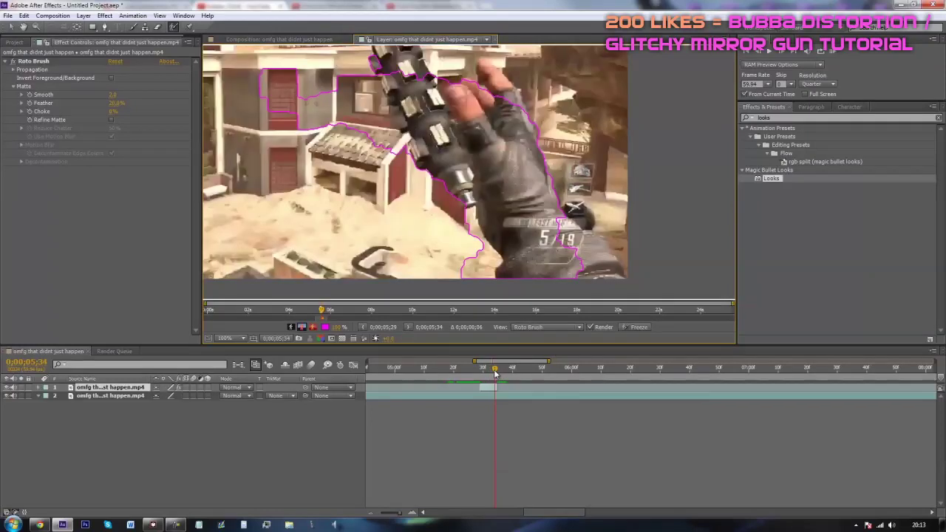
left_click_drag(496, 374, 492, 373)
- On frame 05;34, subtract the building from the matte and tighten the gun's and hand's edges
key("comma")
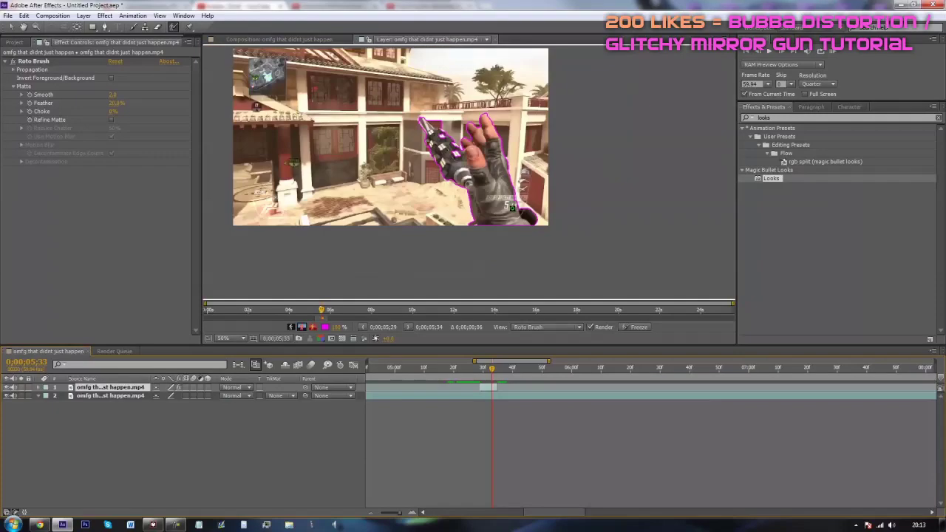
left_click_drag(493, 370, 491, 371)
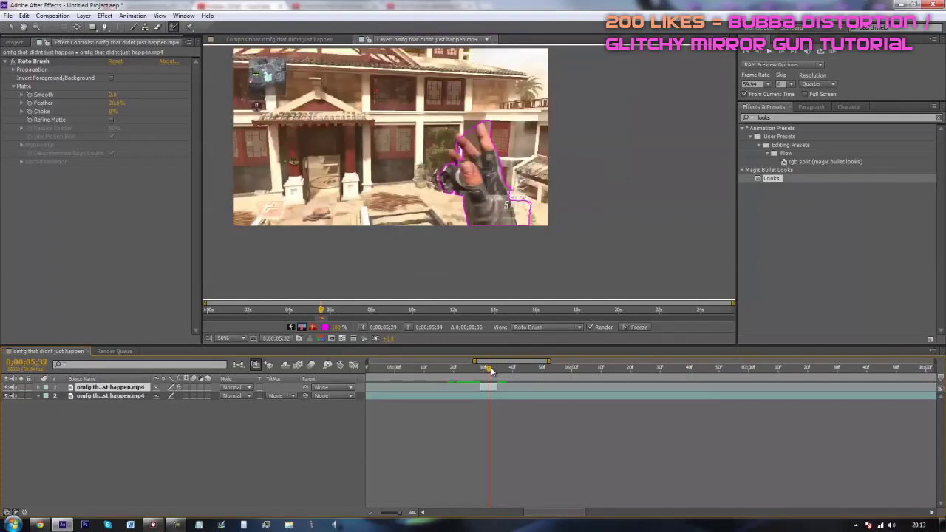
left_click_drag(491, 371, 496, 386)
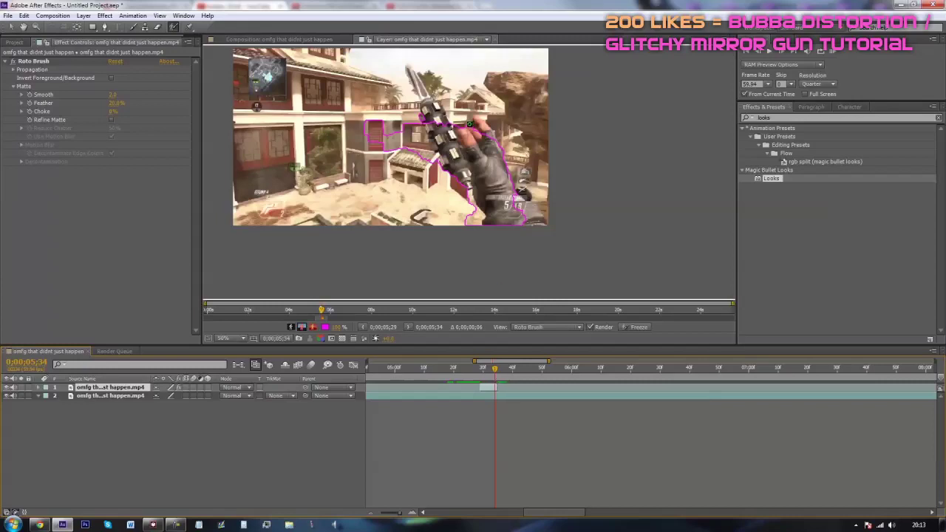
scroll(468, 172, "up", 2)
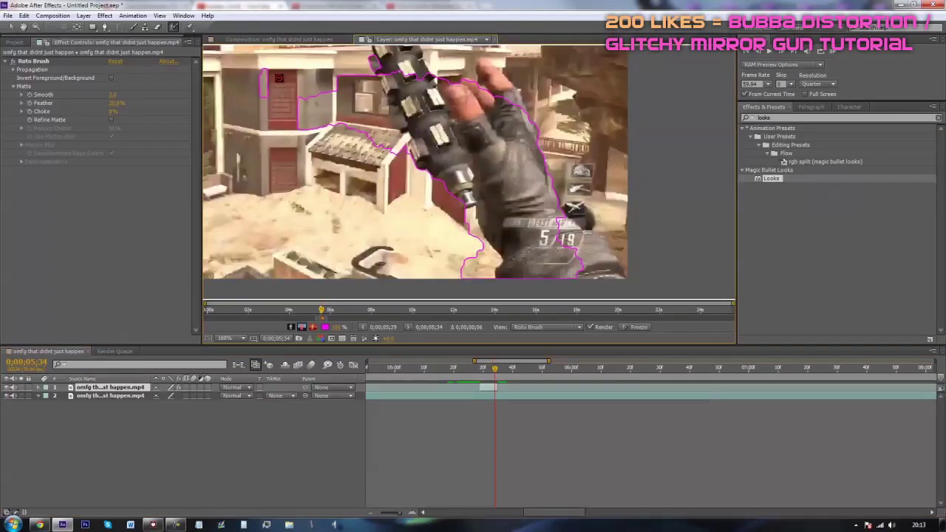
left_click_drag(275, 77, 251, 95)
left_click_drag(332, 77, 348, 142)
mouse_move(319, 105)
left_mouse_down()
mouse_move(333, 84)
mouse_move(400, 139)
left_mouse_up()
left_click_drag(406, 162, 381, 137)
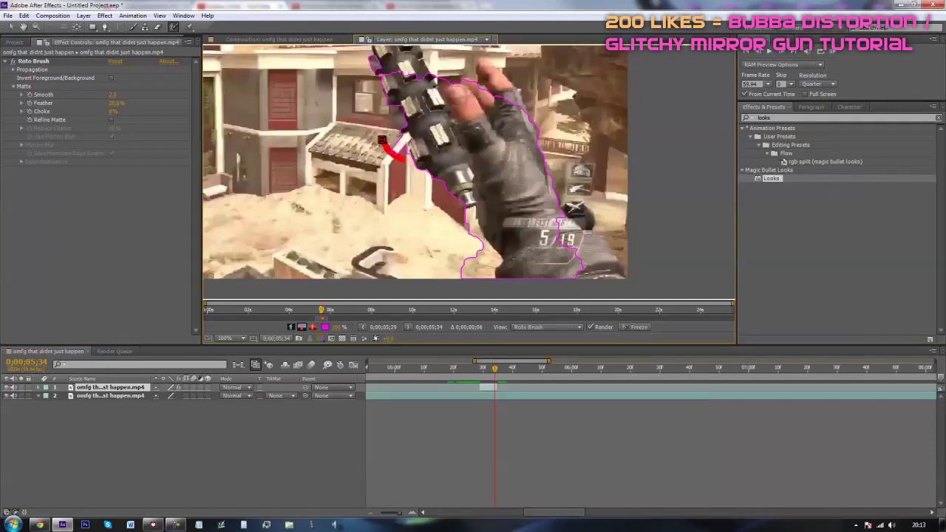
left_click_drag(453, 235, 484, 285)
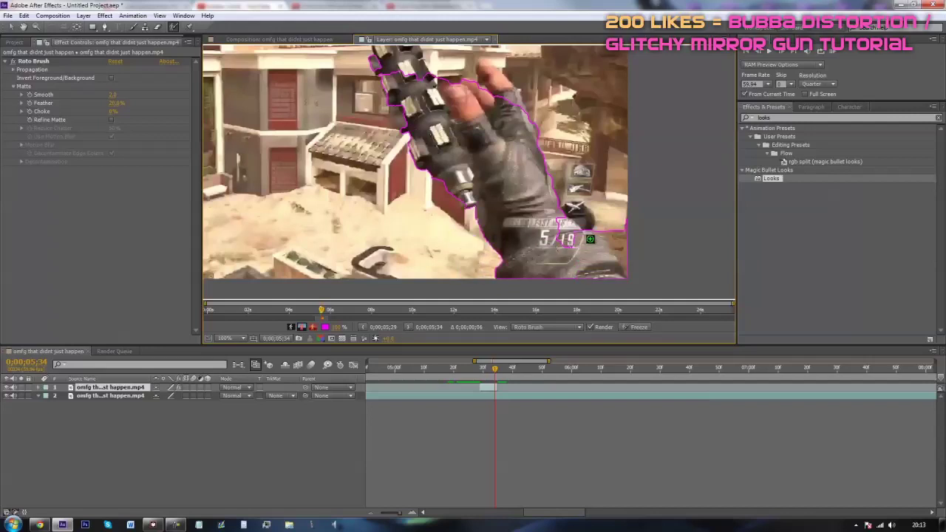
- Refine the matte near the 5/19 counter, trimming the right edge and adding the counter area
mouse_move(579, 258)
left_mouse_down()
mouse_move(599, 236)
mouse_move(630, 259)
left_mouse_up()
left_click_drag(590, 235, 569, 238)
mouse_move(558, 235)
left_mouse_down()
mouse_move(561, 222)
mouse_move(575, 235)
mouse_move(556, 244)
left_mouse_up()
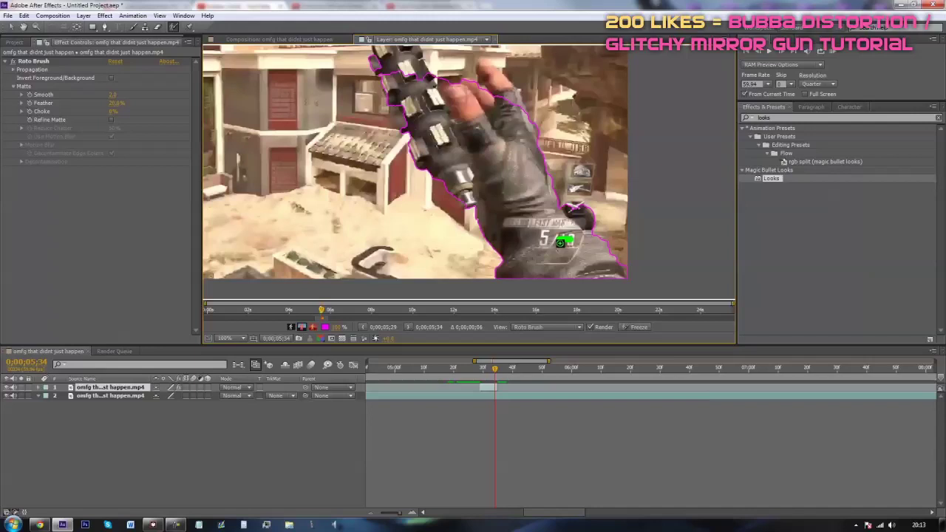
scroll(488, 151, "down", 2)
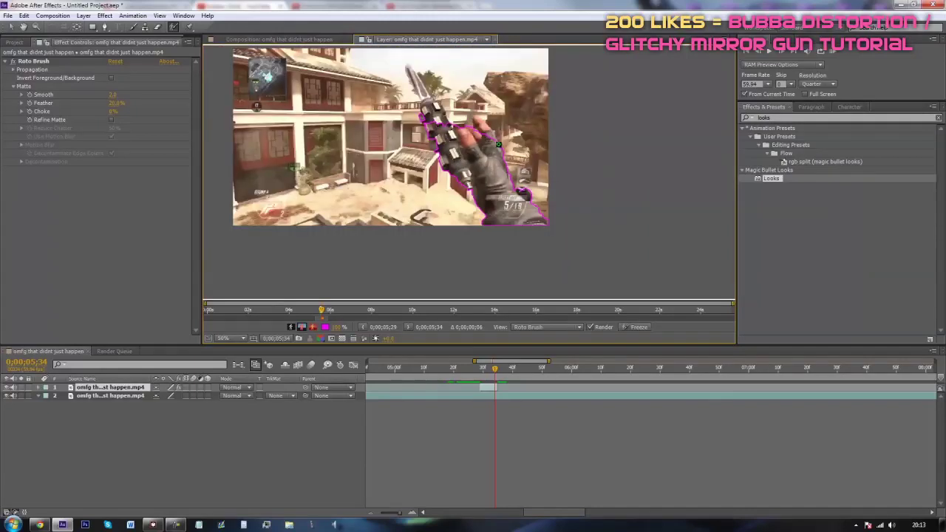
scroll(503, 134, "up", 2)
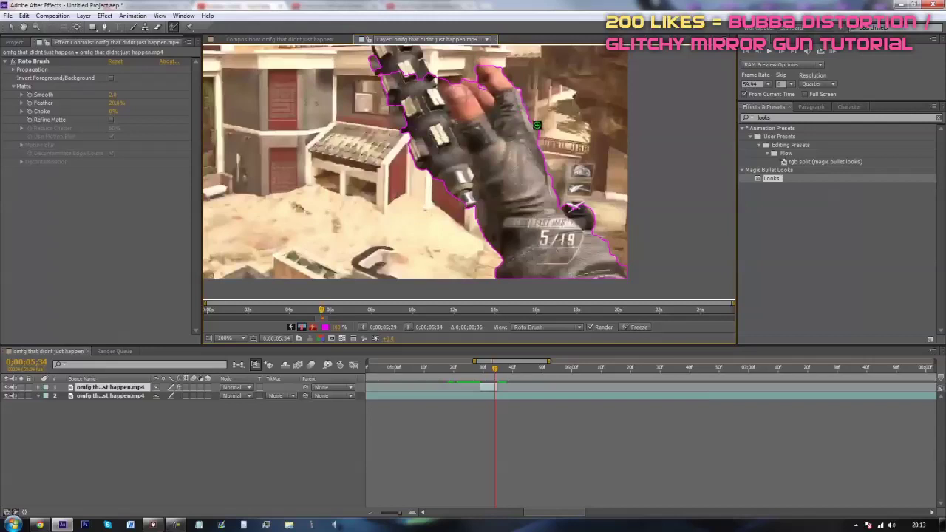
scroll(551, 144, "up", 1)
- Add the arm's upper edge to the matte and remove background beside its right edge
left_click_drag(625, 174, 607, 127)
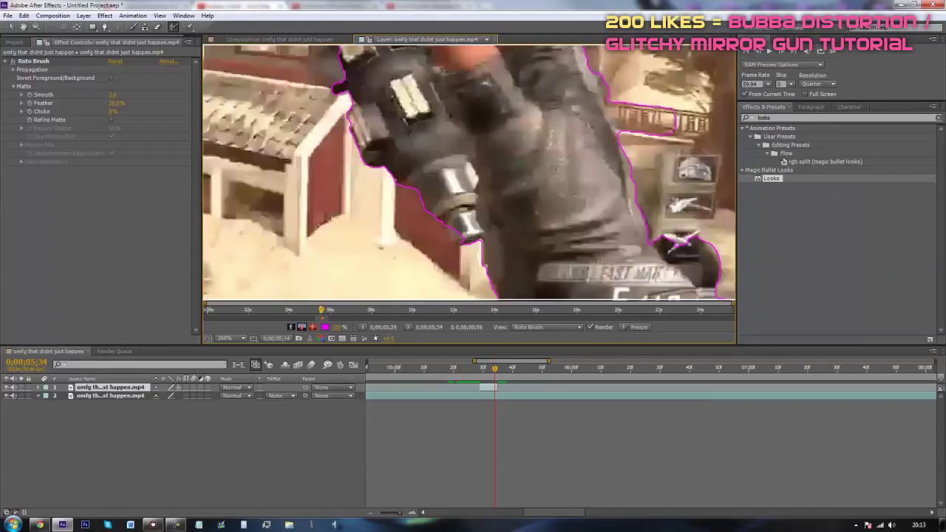
scroll(629, 138, "down", 1)
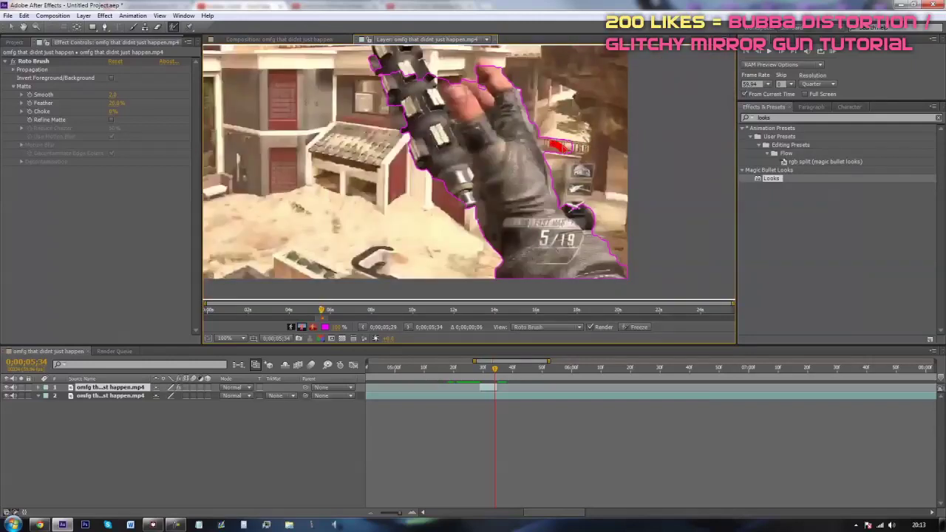
scroll(570, 150, "up", 1)
left_click_drag(613, 118, 614, 83, "alt")
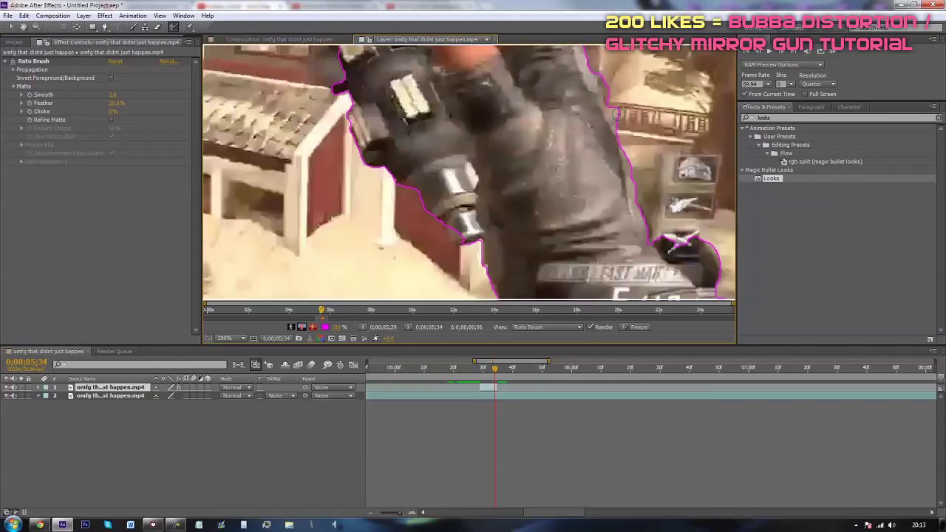
scroll(609, 85, "down", 1)
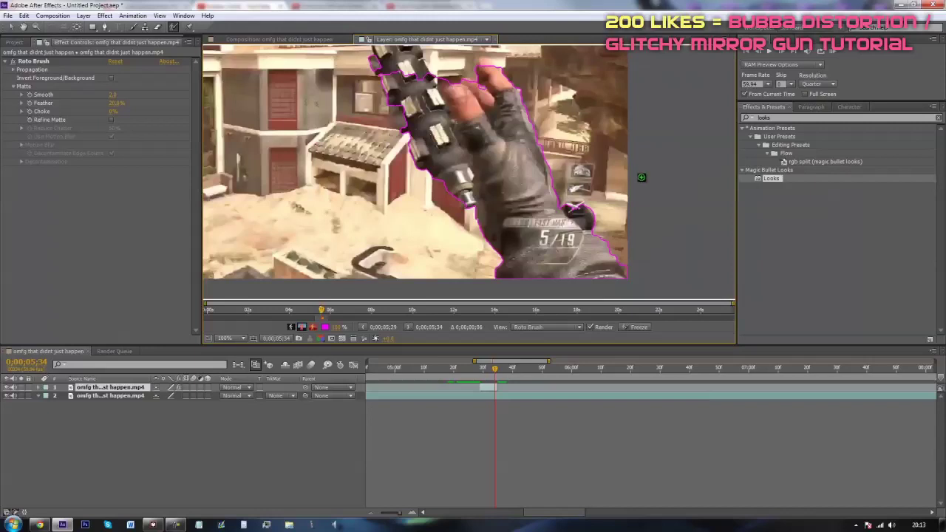
scroll(595, 188, "up", 1)
mouse_move(436, 141)
left_mouse_down()
mouse_move(481, 223)
mouse_move(534, 388)
left_mouse_up()
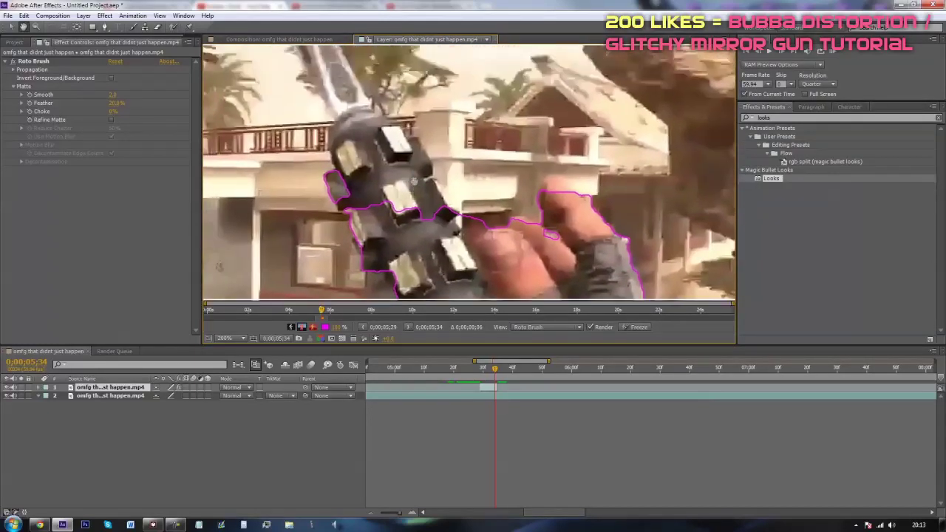
left_click(173, 27)
- Paint Roto Brush strokes over the gun body, grip, blade, knife tip and area left of the hand
left_click_drag(378, 181, 392, 229)
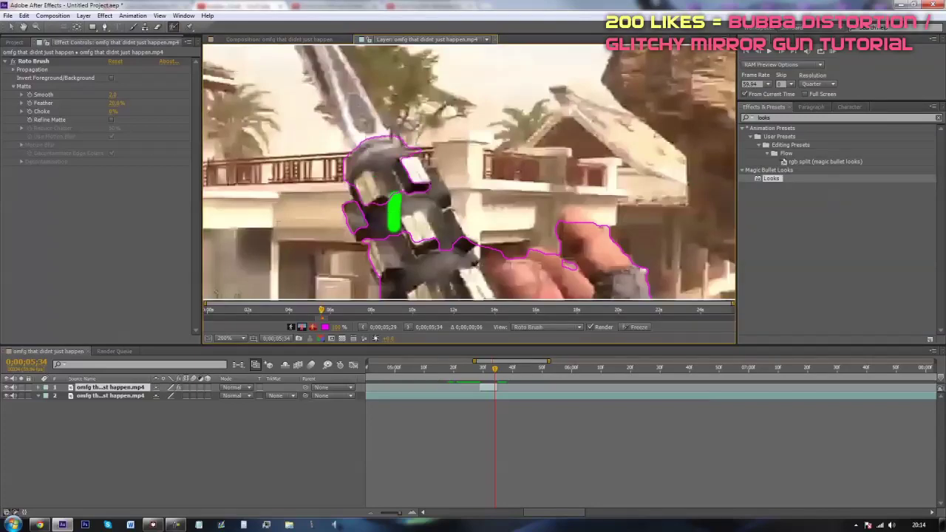
scroll(425, 212, "down", 1)
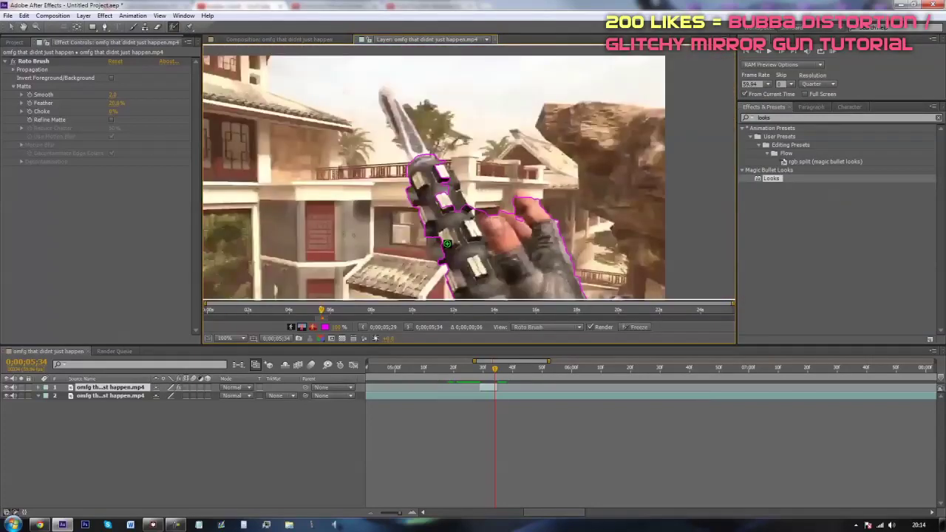
scroll(442, 251, "up", 1)
left_click_drag(439, 201, 458, 252)
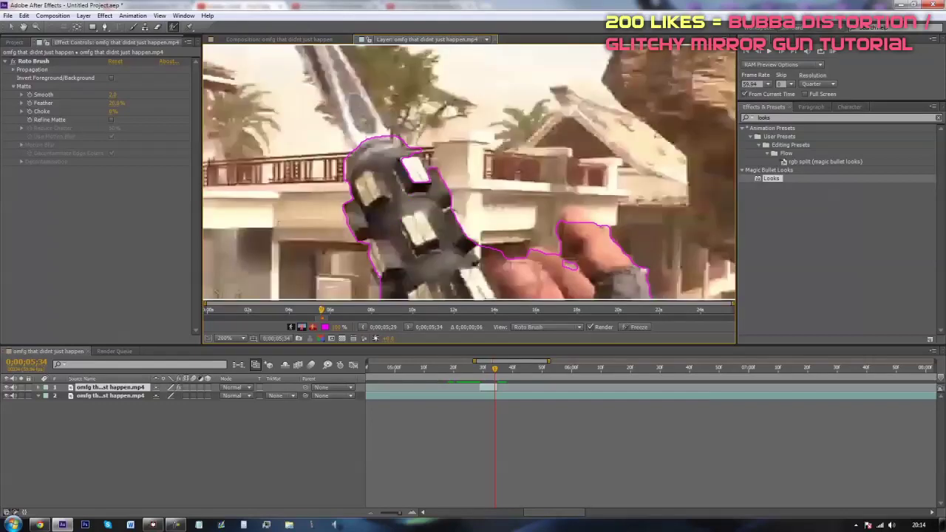
scroll(569, 265, "down", 1)
left_click_drag(420, 155, 390, 101)
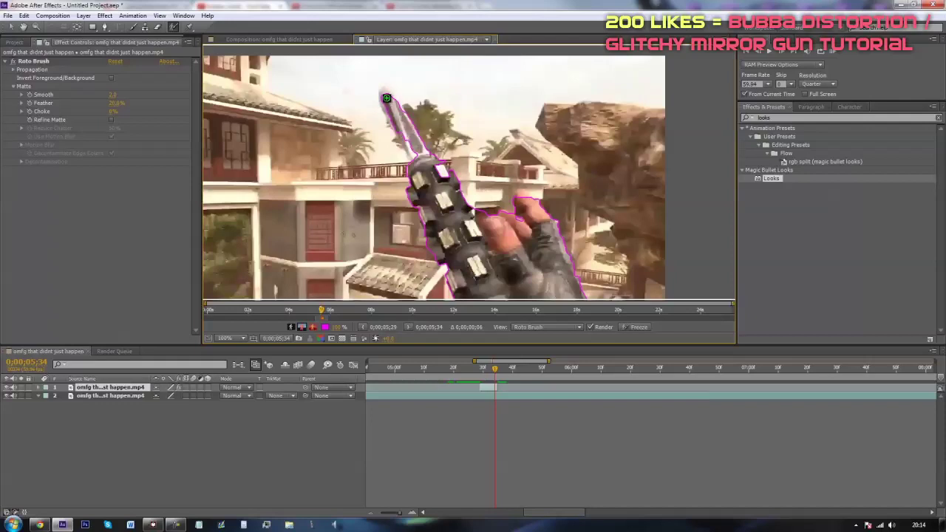
left_click_drag(386, 97, 382, 93)
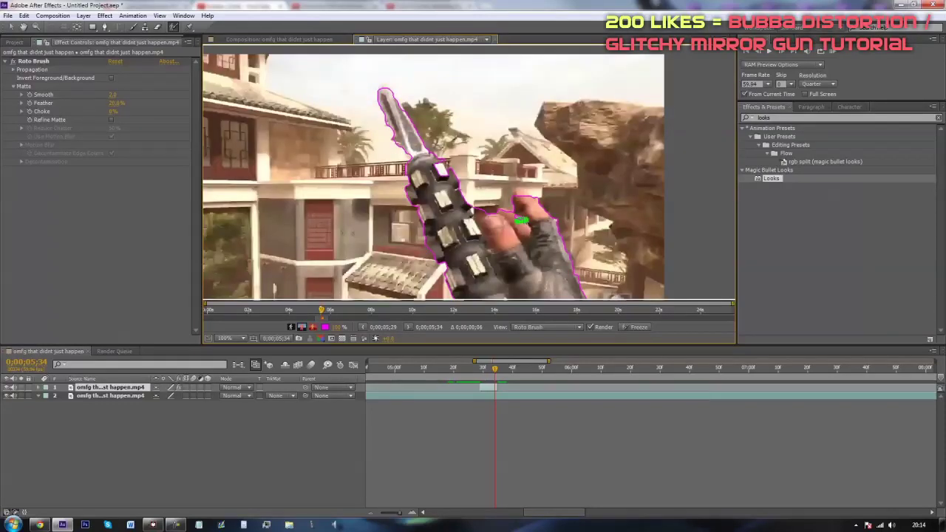
left_click_drag(524, 195, 464, 193)
- Check the matte on the neighbouring frames, then close the Layer panel to return to the composition
scroll(519, 198, "down", 1)
scroll(520, 247, "down", 1)
scroll(514, 271, "up", 1)
left_click_drag(495, 378, 490, 392)
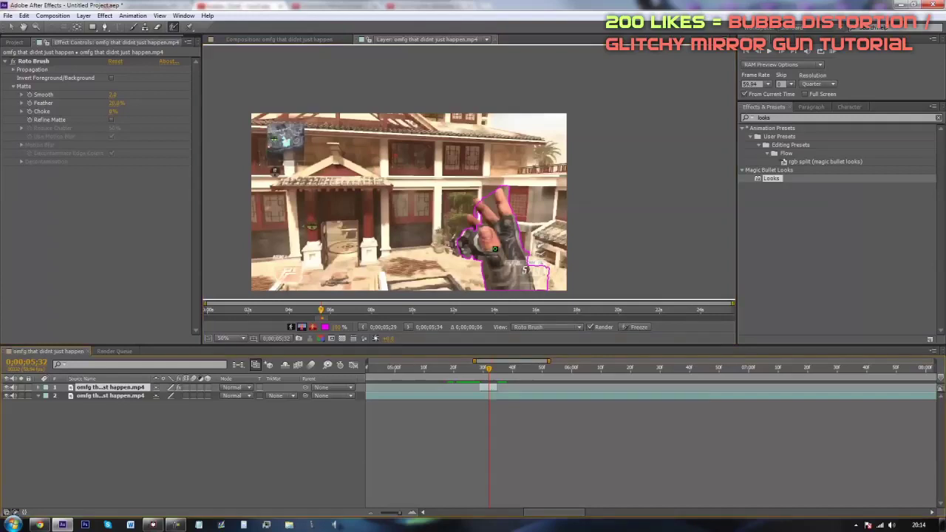
left_click_drag(489, 379, 492, 378)
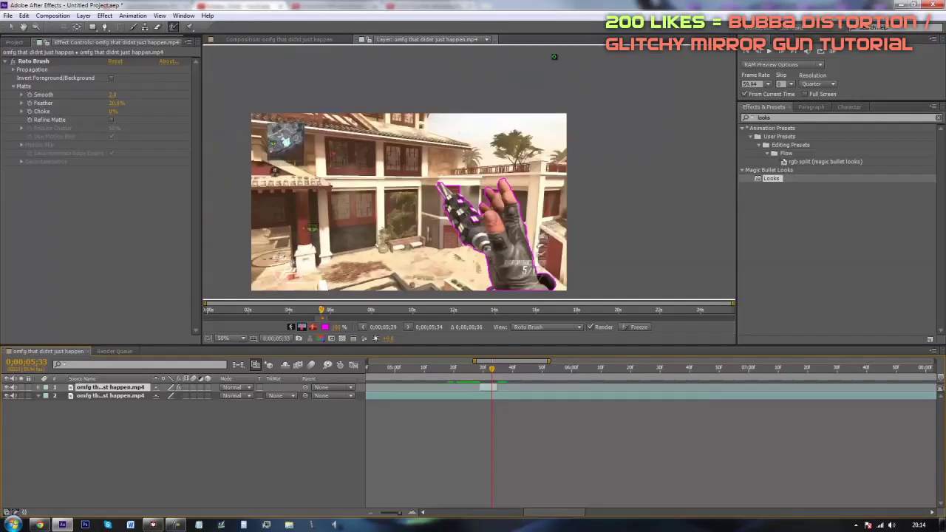
left_click(496, 43)
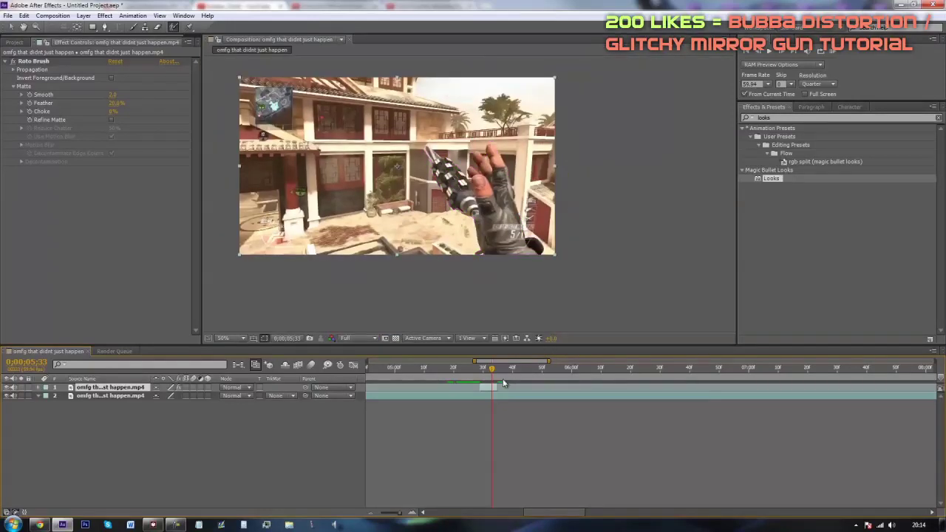
- Hide layer 2's background, review the isolated hand around 05;33, and collapse the Roto Brush settings
left_click(22, 388)
left_click_drag(496, 380, 497, 378)
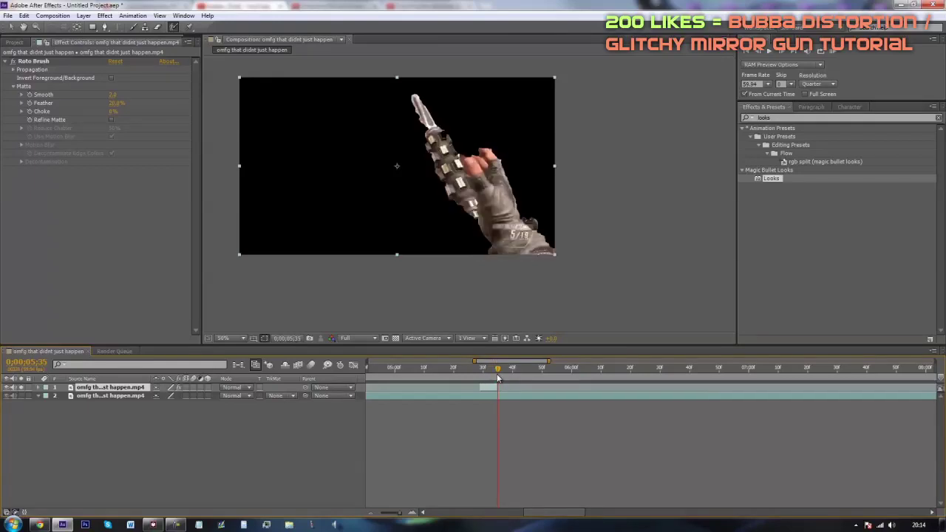
mouse_move(497, 378)
left_mouse_down()
mouse_move(486, 389)
mouse_move(493, 395)
left_mouse_up()
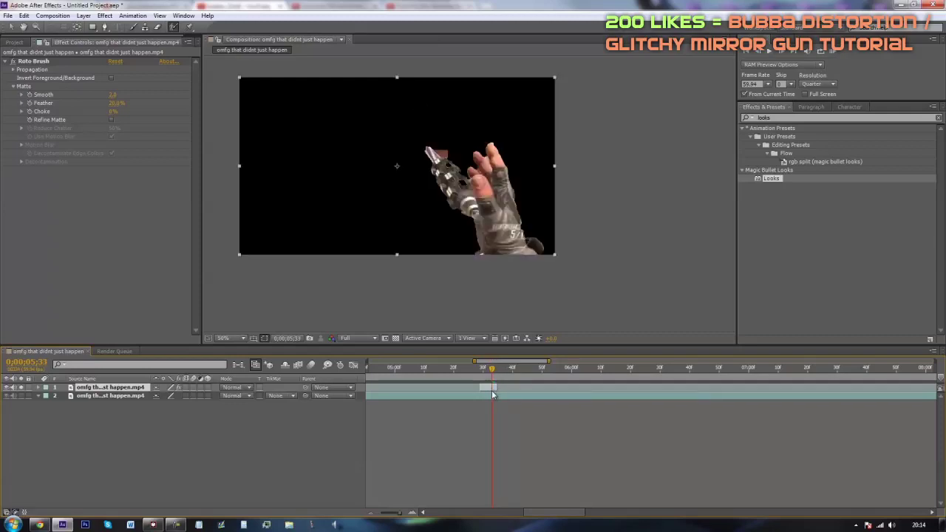
left_click_drag(493, 395, 494, 396)
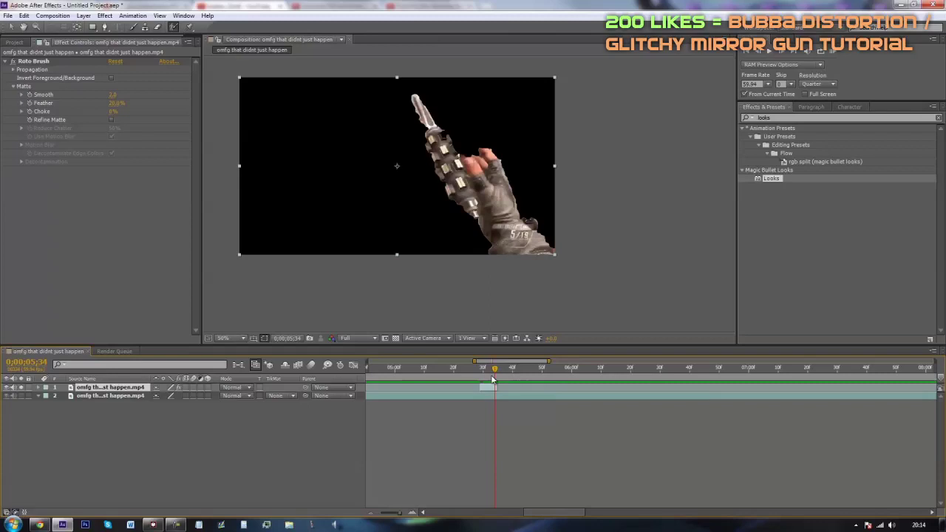
left_click_drag(494, 368, 493, 368)
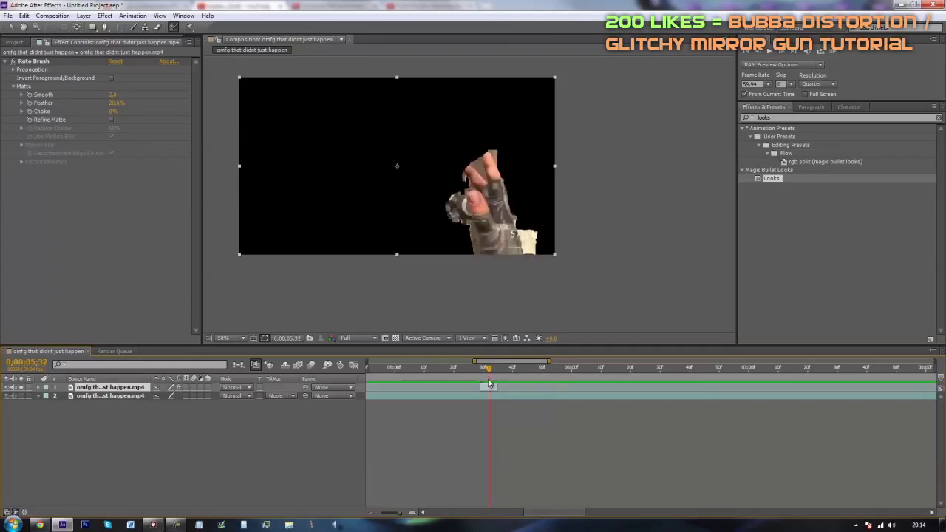
left_click(6, 61)
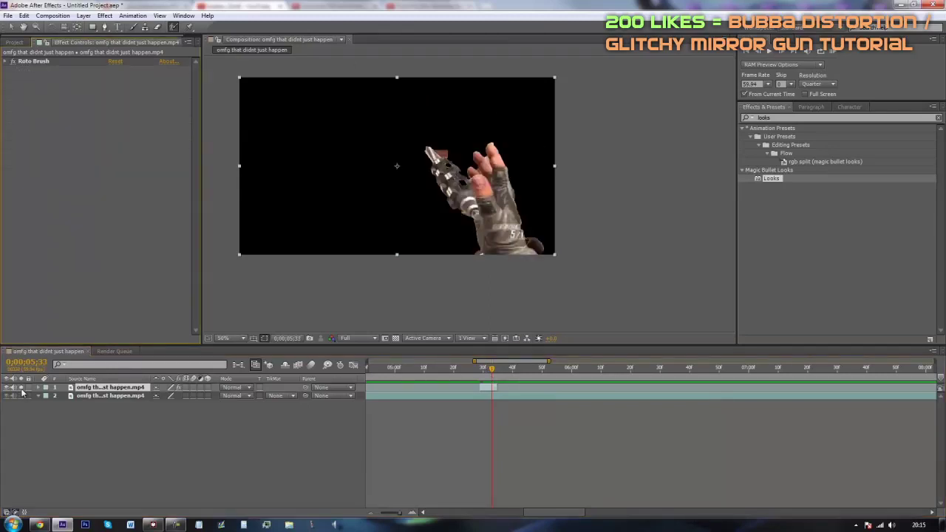
- Show the background again, apply the Looks effect to the top layer, and launch its editor
left_click(21, 388)
left_click_drag(771, 179, 114, 131)
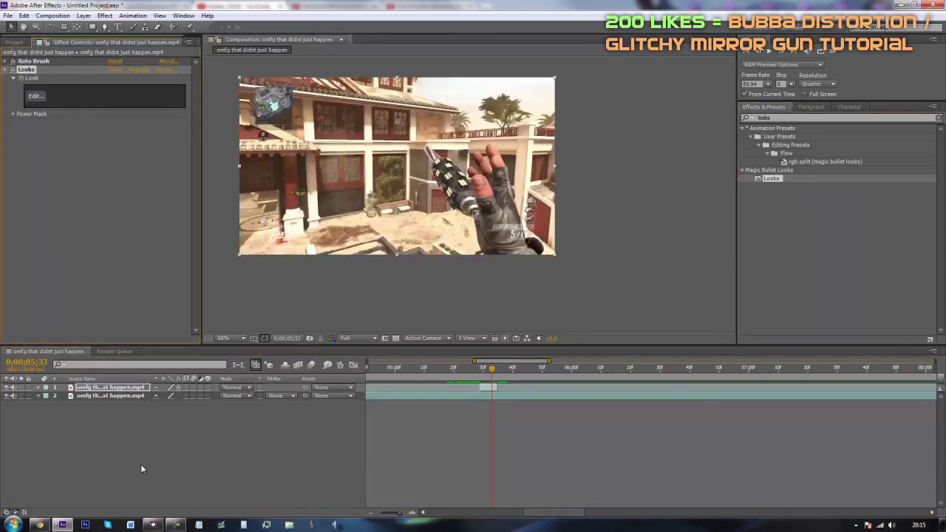
mouse_move(151, 526)
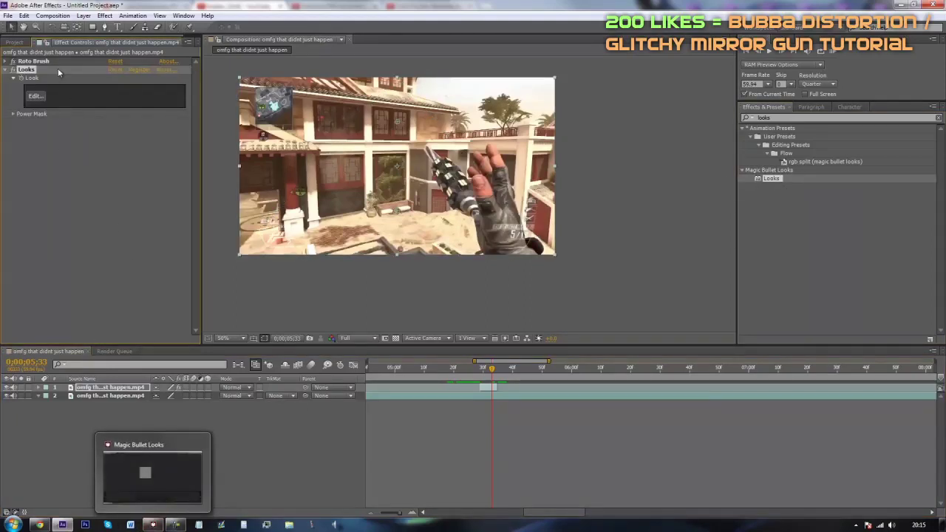
left_click(99, 141)
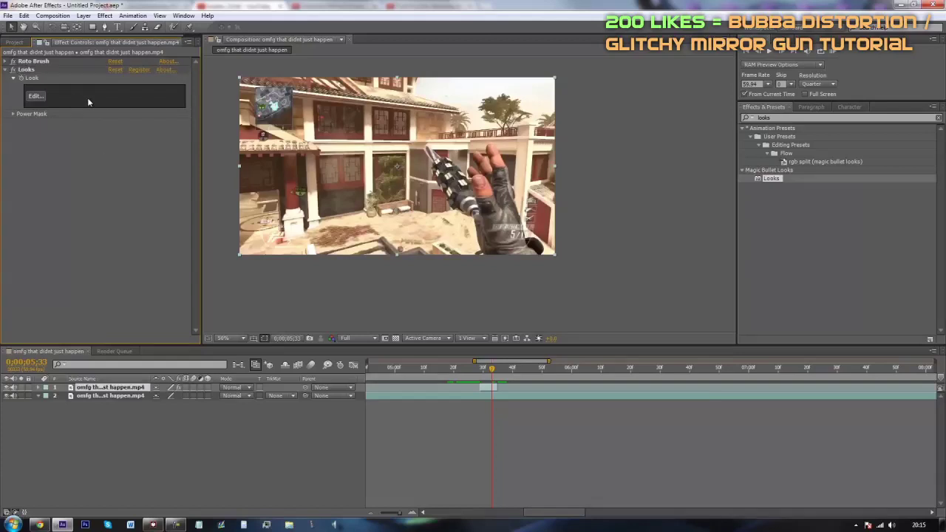
left_click(34, 97)
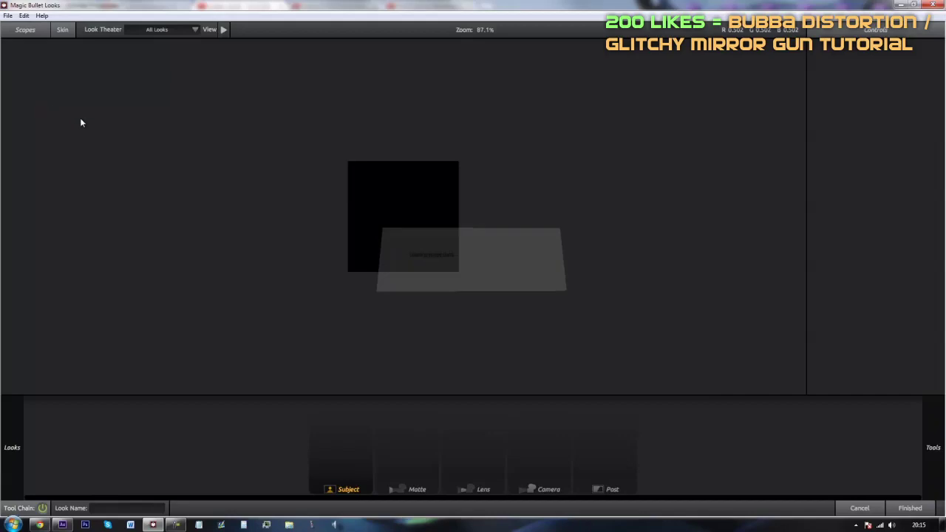
- Add Chromatic Aberration with Red/Cyan 5, Blue/Yellow -5, Green/Magenta 0, and apply the look
mouse_move(898, 216)
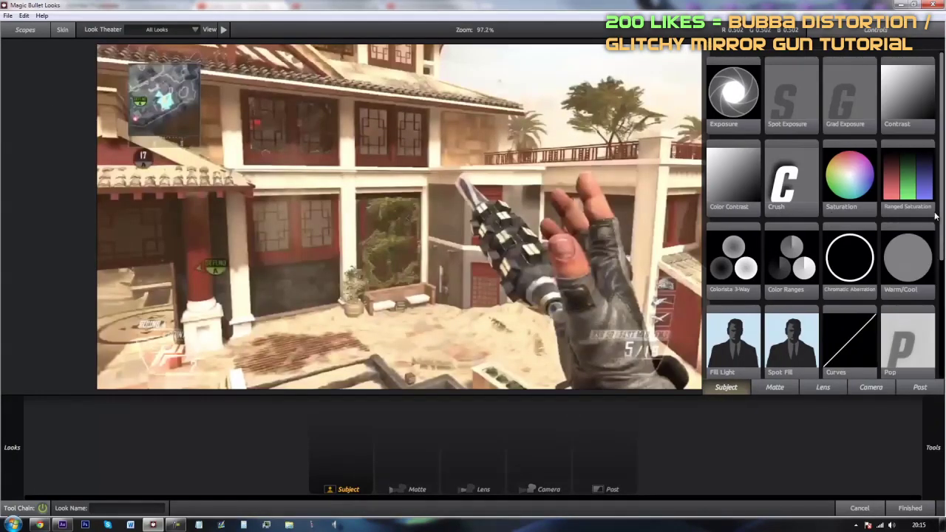
left_click_drag(850, 259, 399, 436)
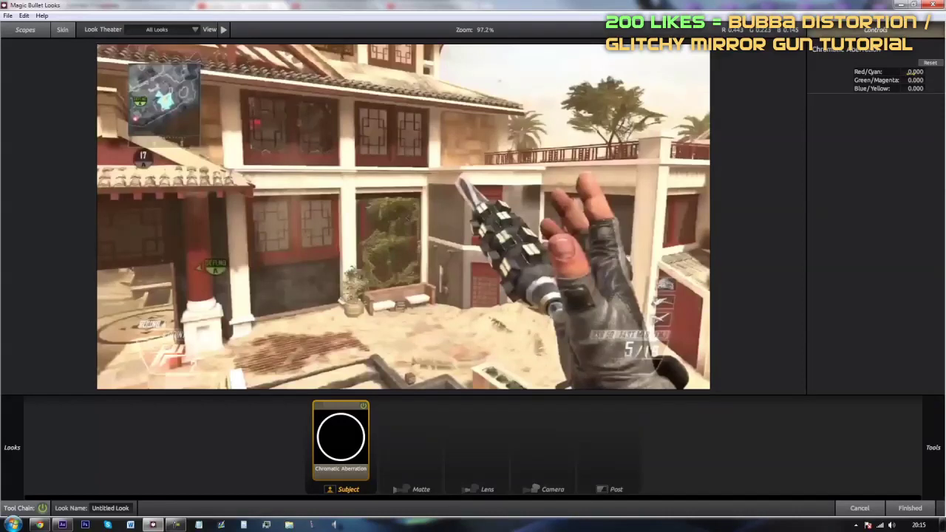
left_click(915, 71)
type("5")
left_click(916, 88)
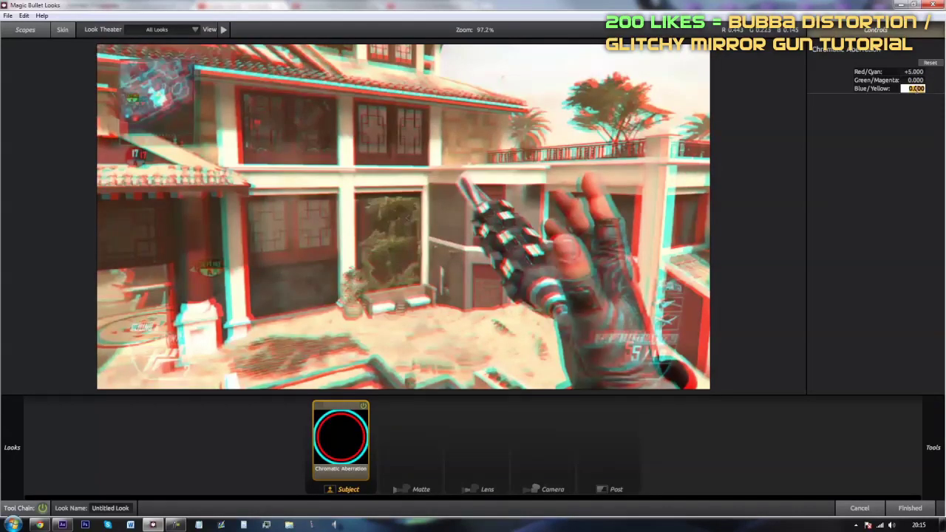
type("-5")
key("Return")
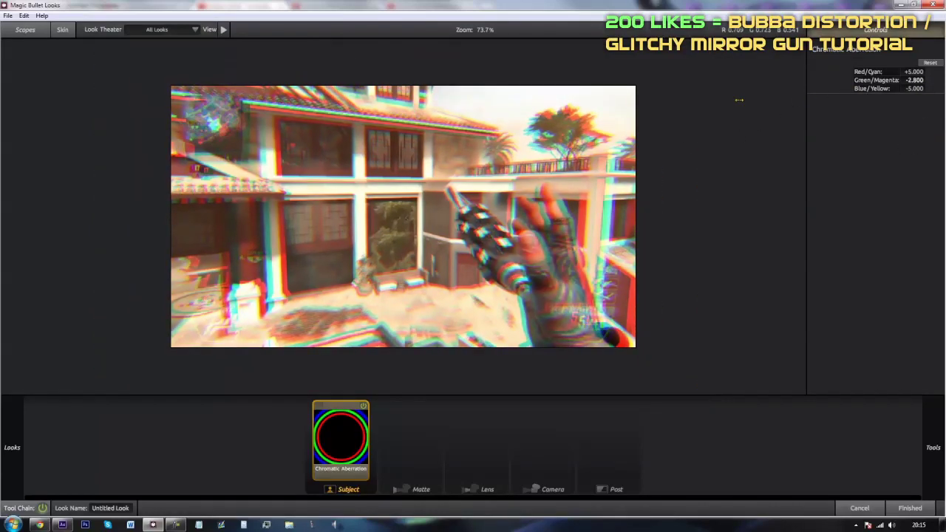
left_click_drag(915, 80, 905, 92)
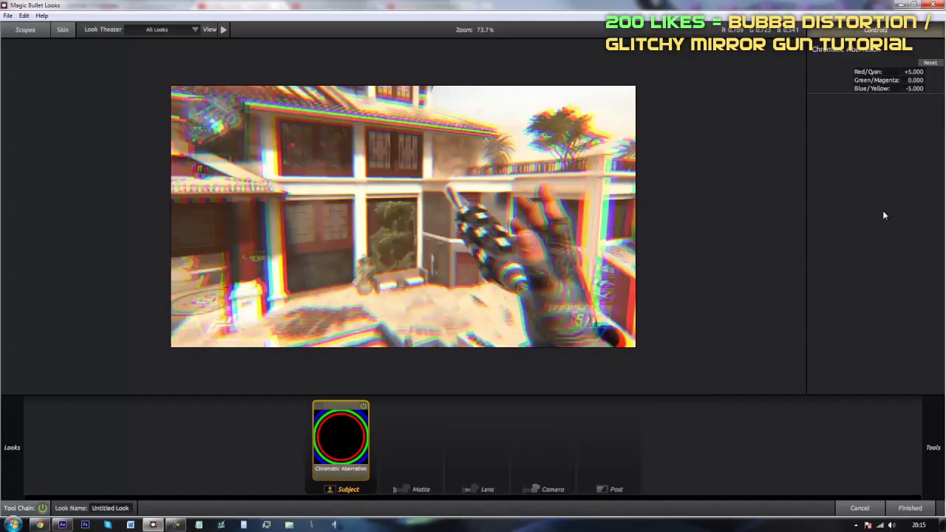
left_click(903, 508)
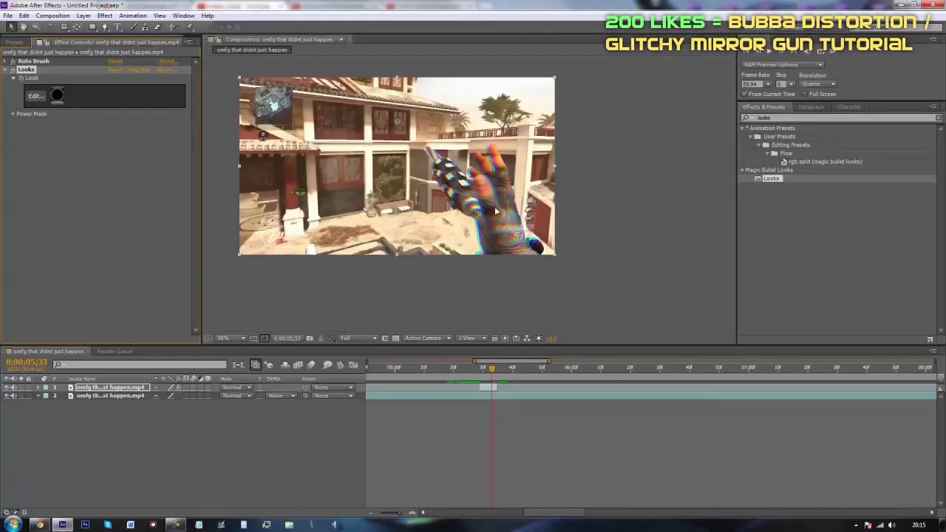
left_click_drag(494, 376, 492, 380)
key("period")
key("comma")
left_click(556, 290)
left_click(569, 413)
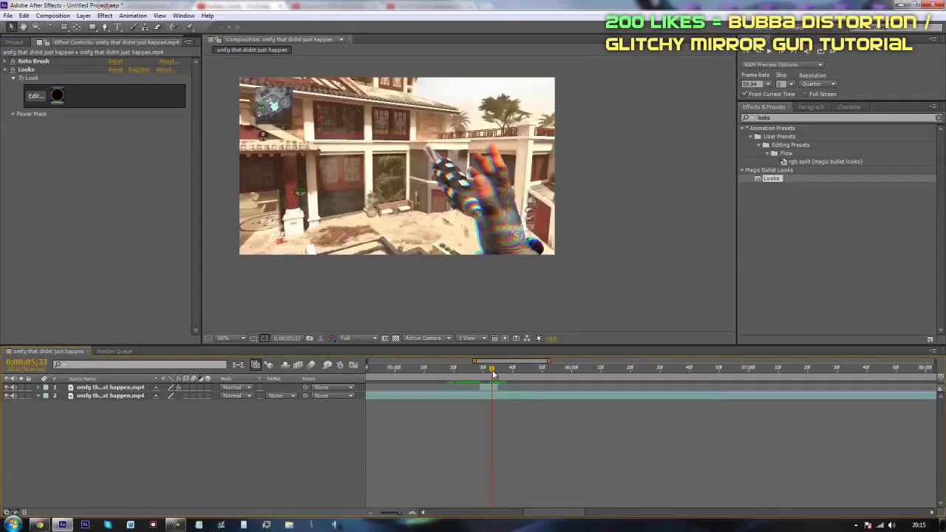
left_click_drag(493, 374, 487, 383)
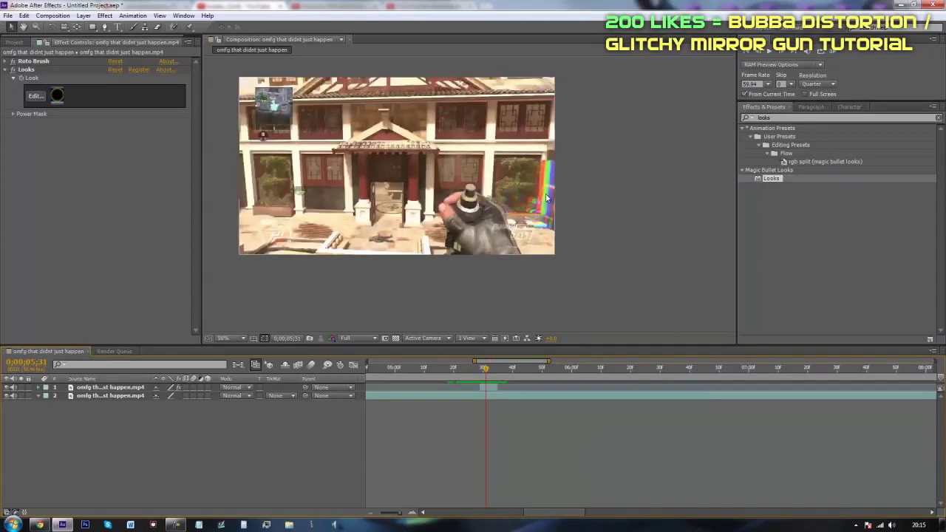
left_click_drag(486, 373, 498, 379)
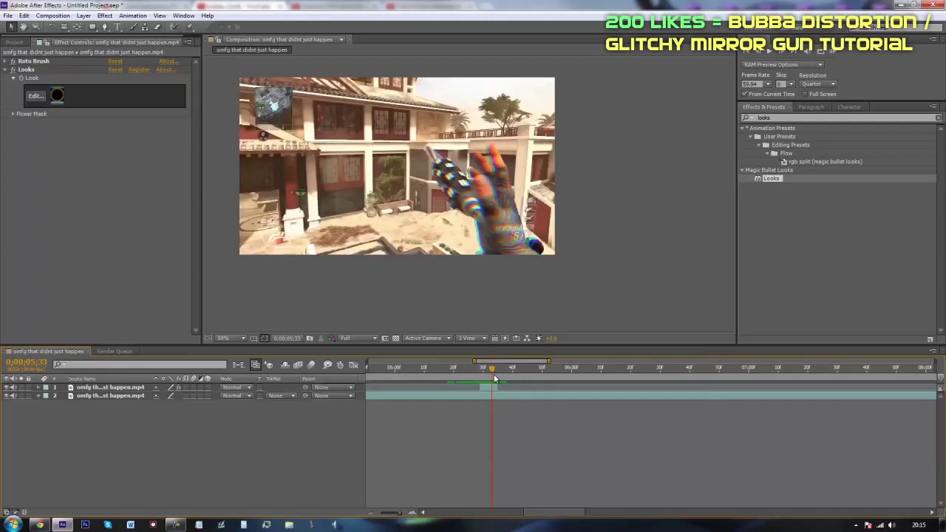
left_click_drag(497, 374, 493, 380)
left_click(39, 525)
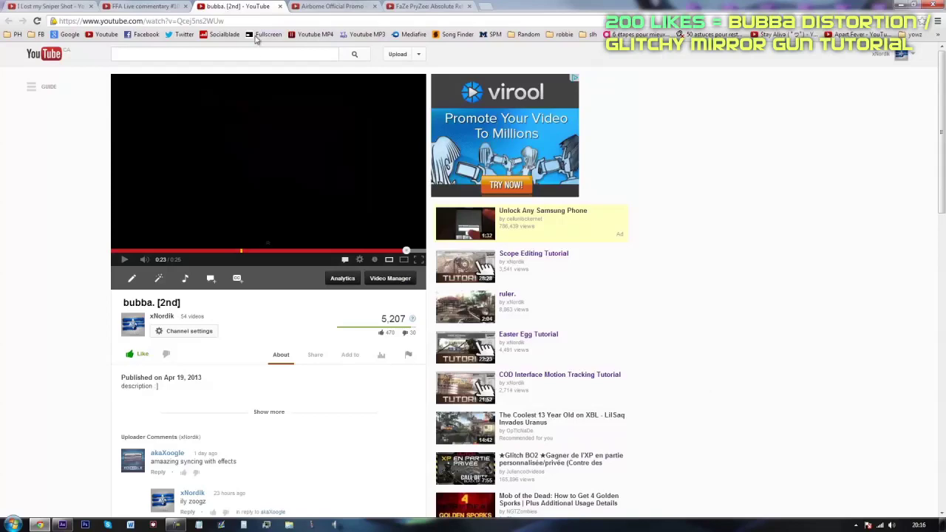
key("ctrl+Tab")
key("ctrl+Tab")
left_click_drag(169, 258, 164, 251)
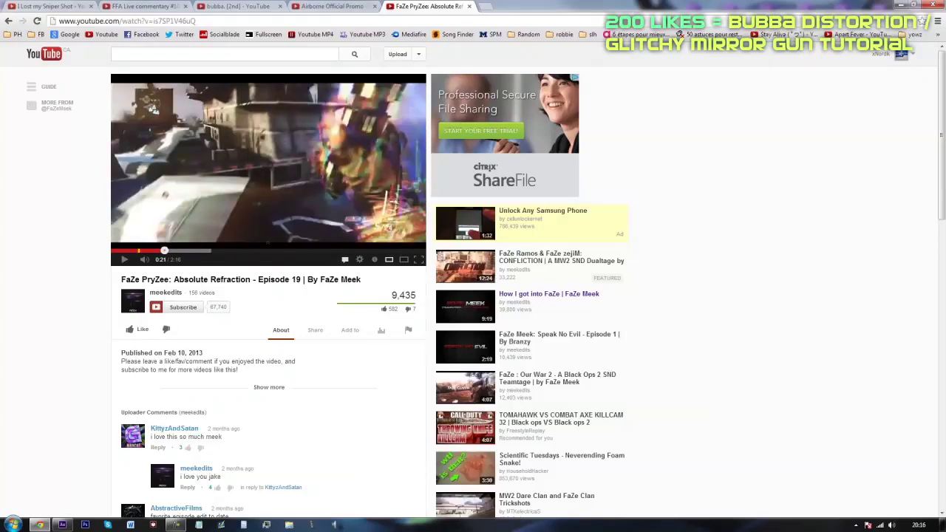
left_click(62, 525)
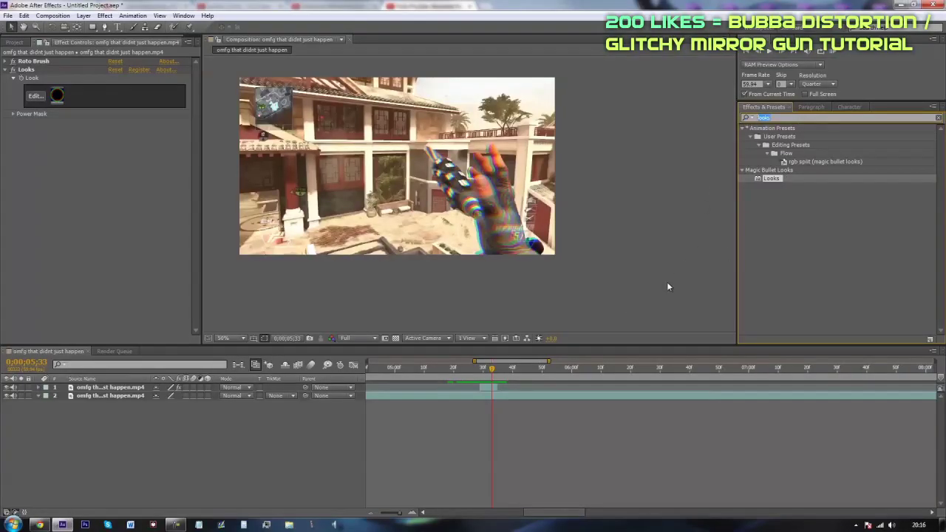
- Search Effects & Presets for 'cc light' and apply CC Light Rays to layer 1
type("cc")
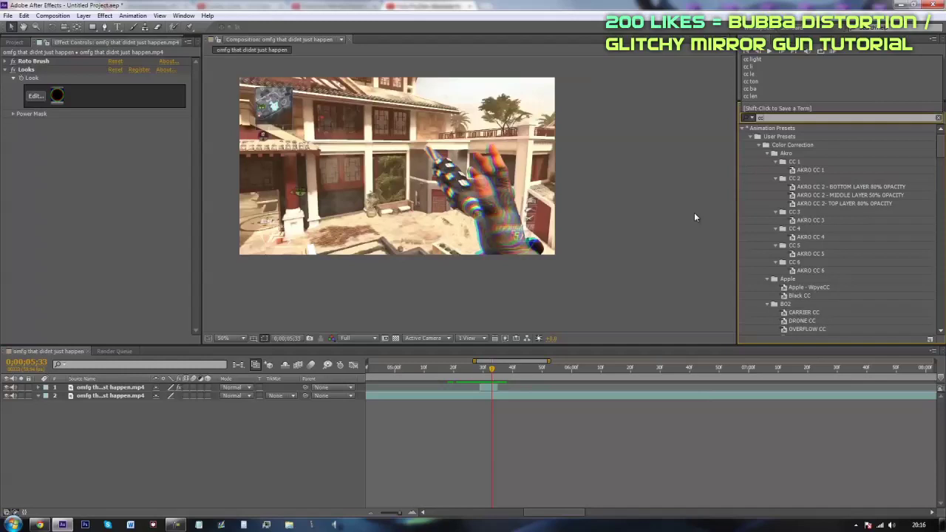
scroll(763, 201, "down", 5)
scroll(763, 198, "down", 5)
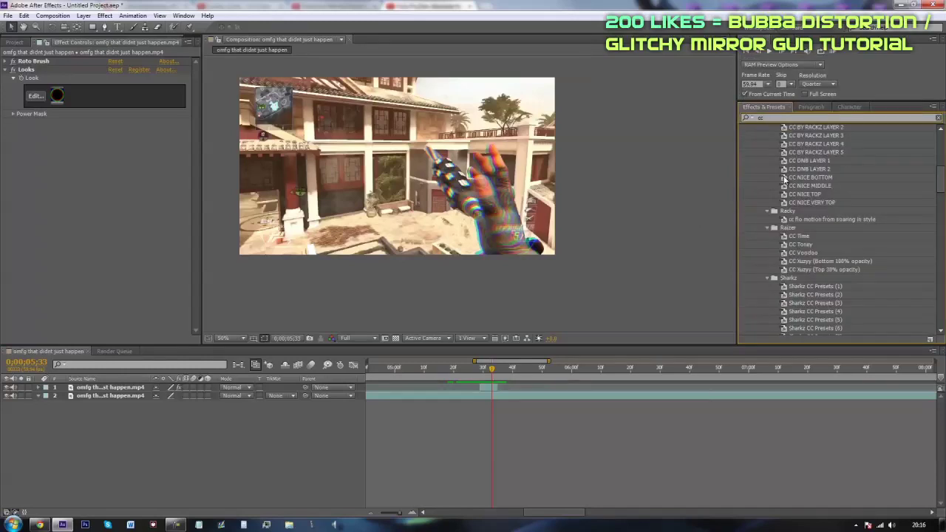
type(" light")
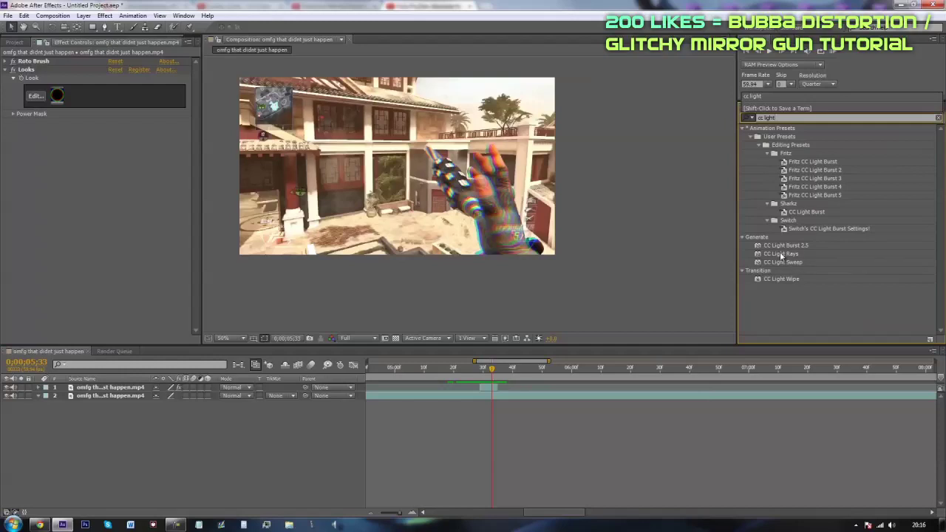
left_click_drag(781, 255, 488, 387)
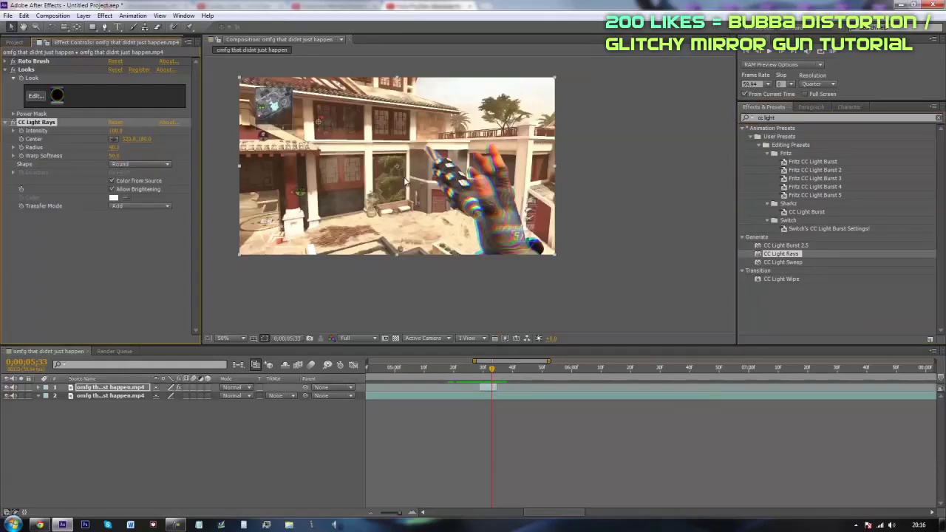
- Centre the light rays on the hand and set the Radius to 200
left_click_drag(323, 132, 402, 173)
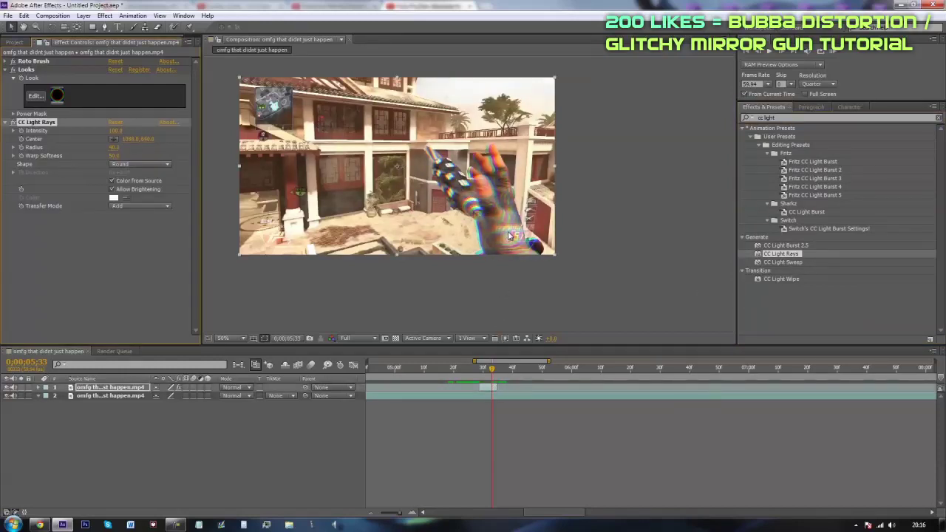
mouse_move(490, 211)
left_mouse_down()
mouse_move(470, 137)
mouse_move(454, 176)
mouse_move(472, 141)
left_mouse_up()
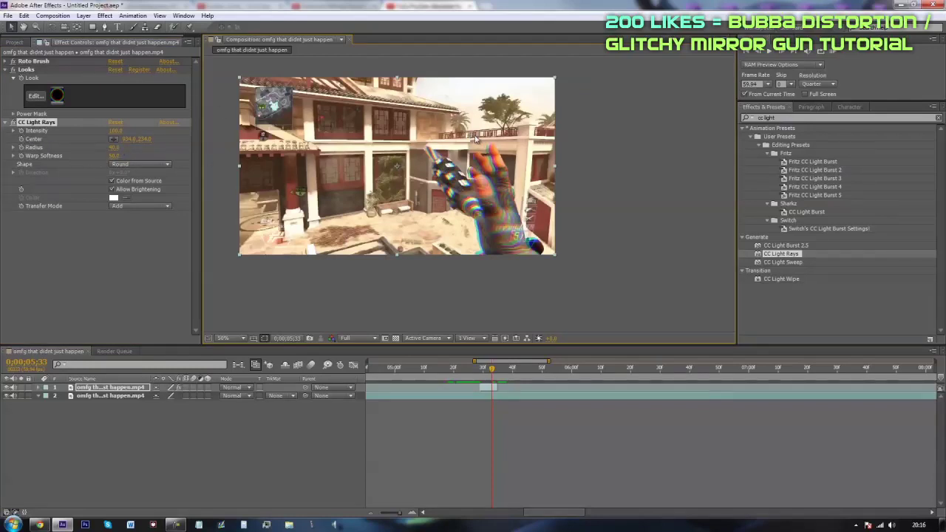
left_click_drag(473, 139, 470, 203)
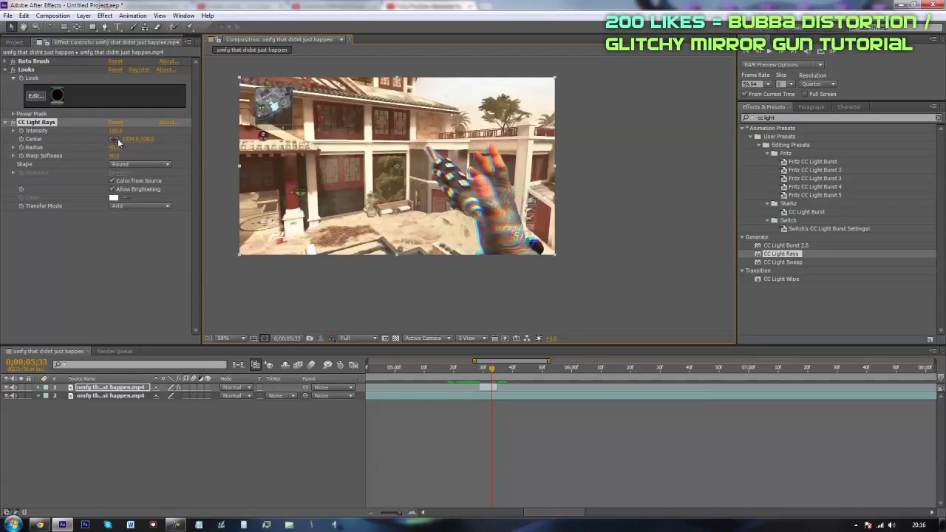
mouse_move(114, 147)
left_mouse_down()
mouse_move(85, 154)
mouse_move(207, 159)
mouse_move(381, 186)
left_mouse_up()
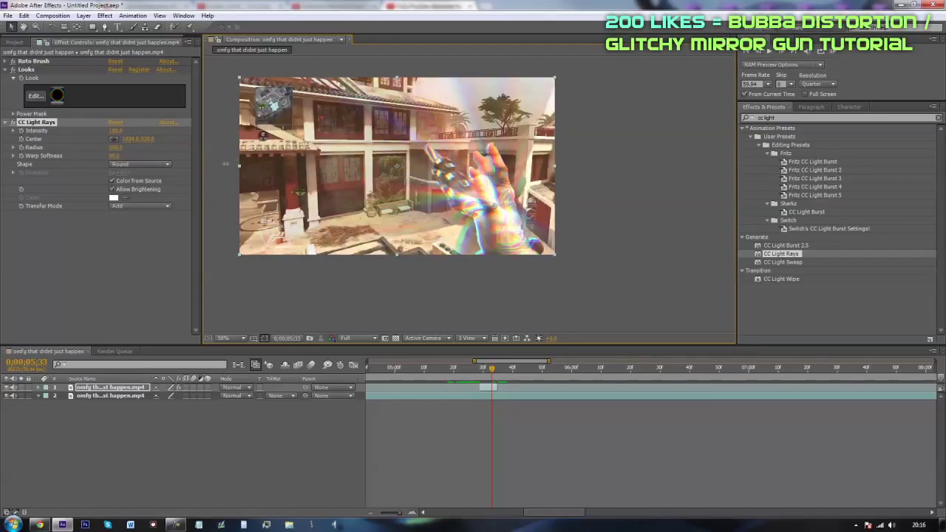
left_click_drag(120, 148, 142, 149)
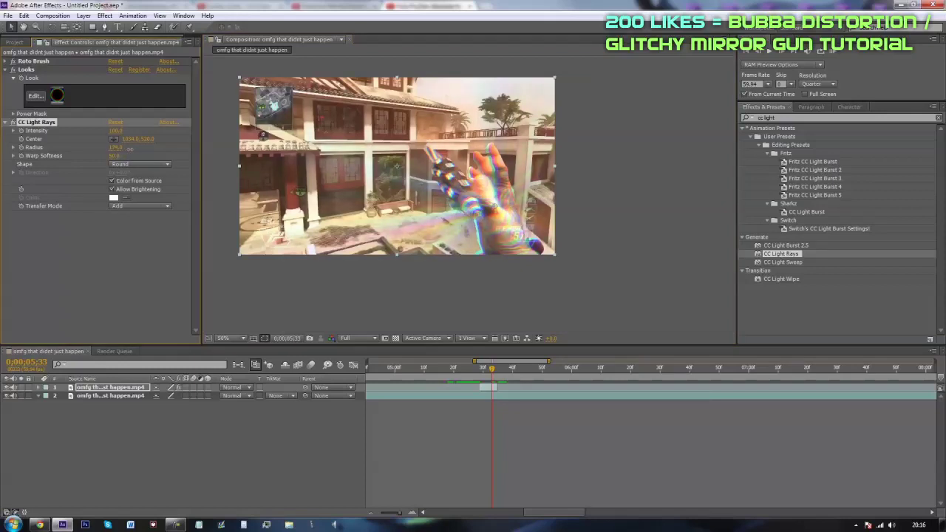
left_click(115, 147)
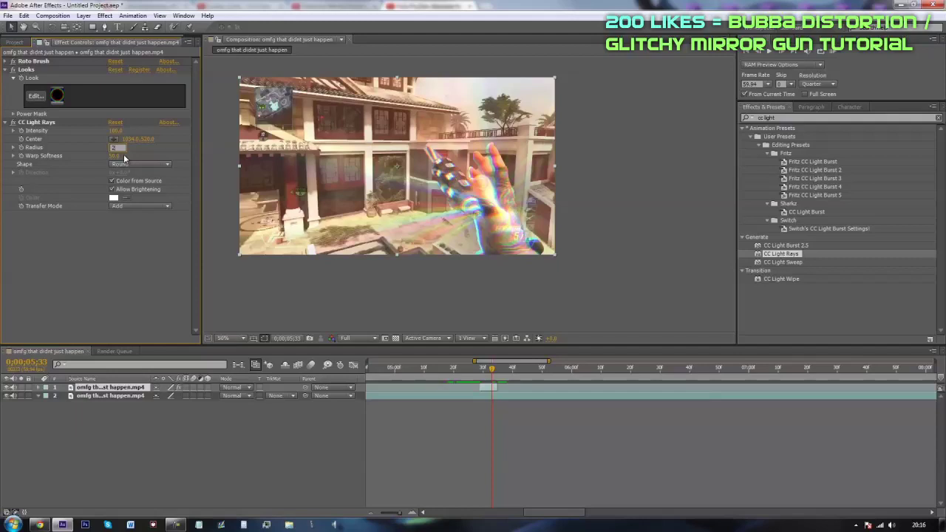
key("Return")
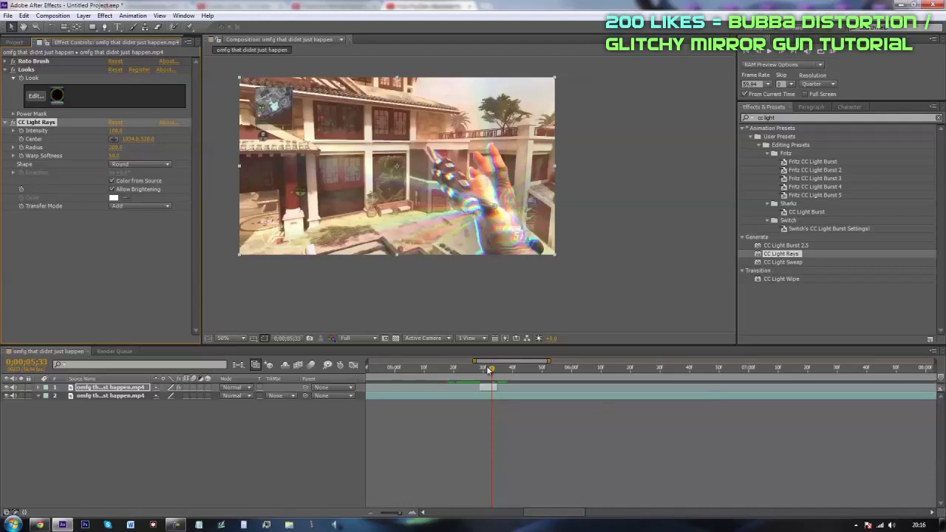
- Move the light rays centre up onto the hand while stepping through frames 05;31 to 05;33
mouse_move(493, 384)
left_mouse_down()
mouse_move(481, 403)
mouse_move(488, 396)
left_mouse_up()
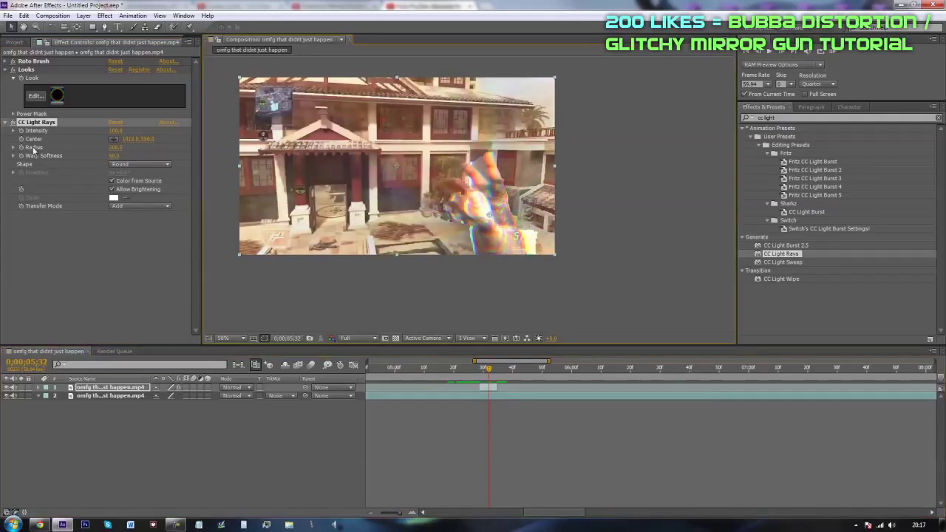
left_click(491, 369)
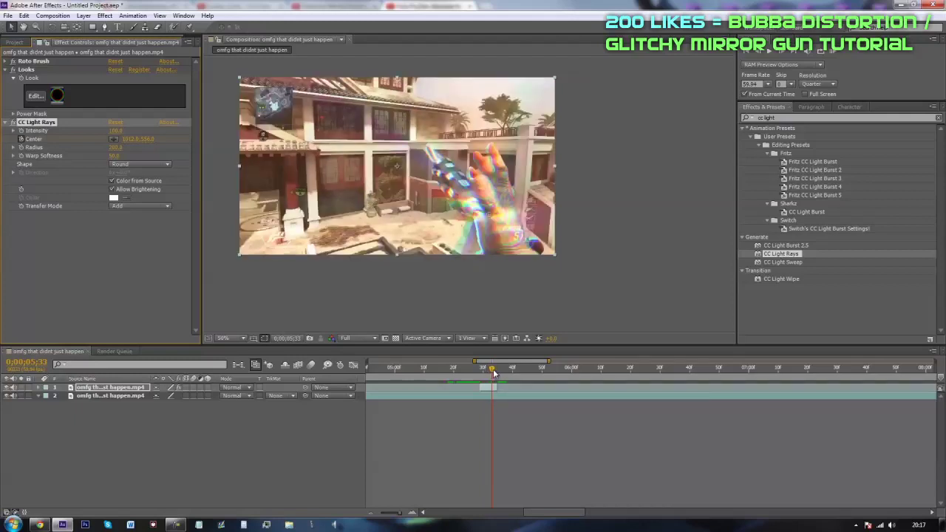
left_click(494, 209)
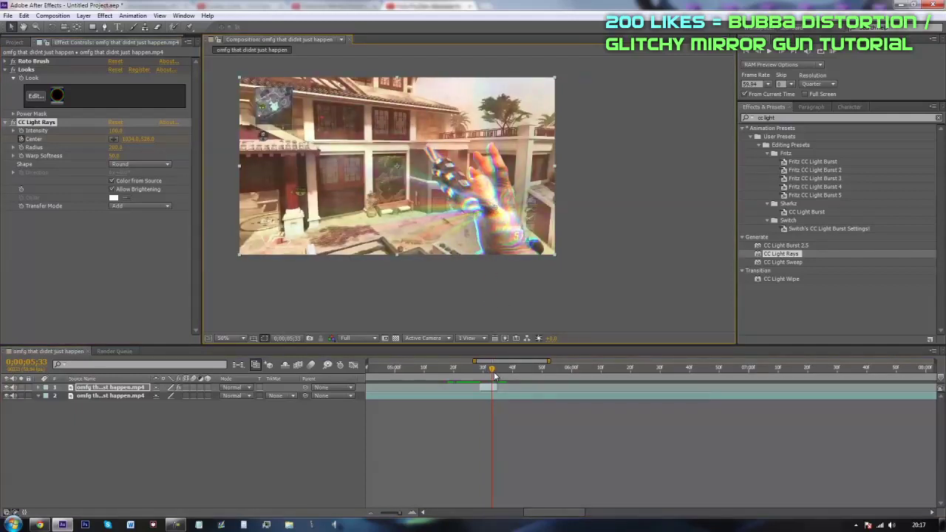
left_click(494, 377)
left_click_drag(497, 210, 487, 196)
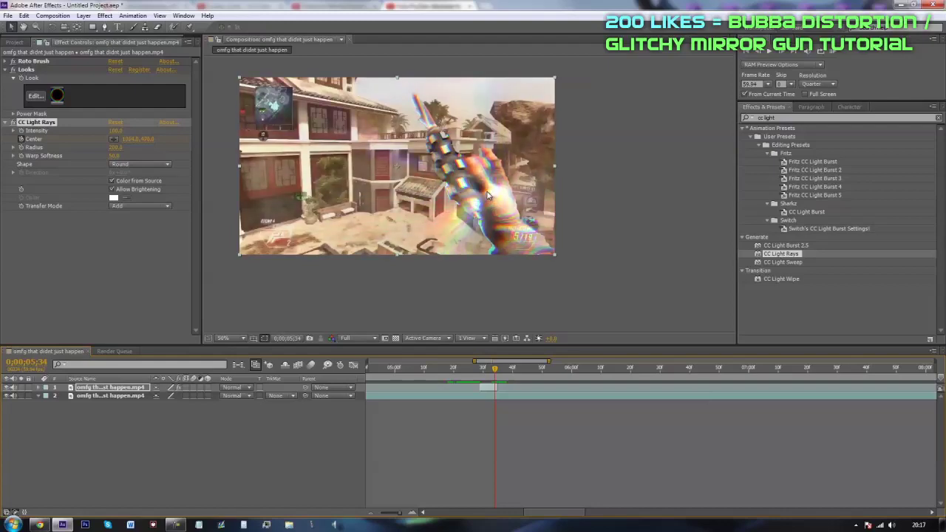
left_click(495, 377)
left_click_drag(495, 377, 488, 380)
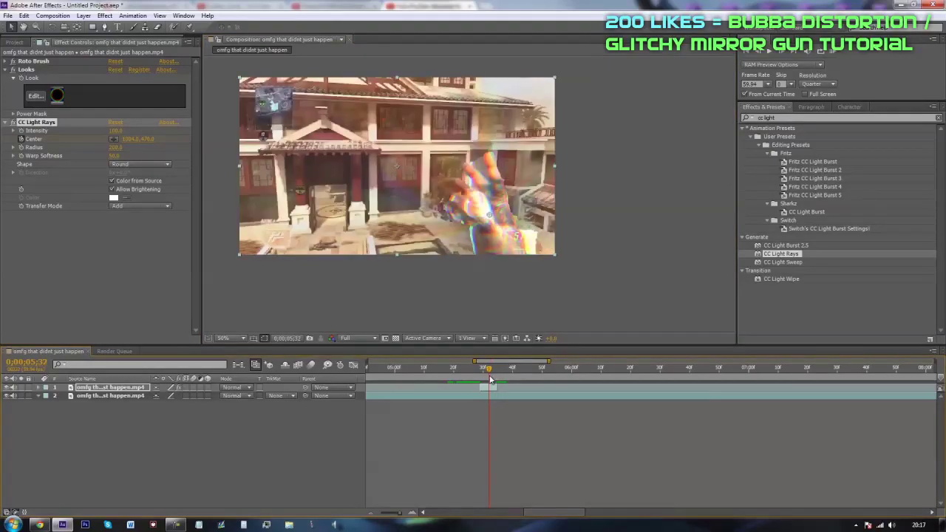
left_click_drag(491, 218, 482, 230)
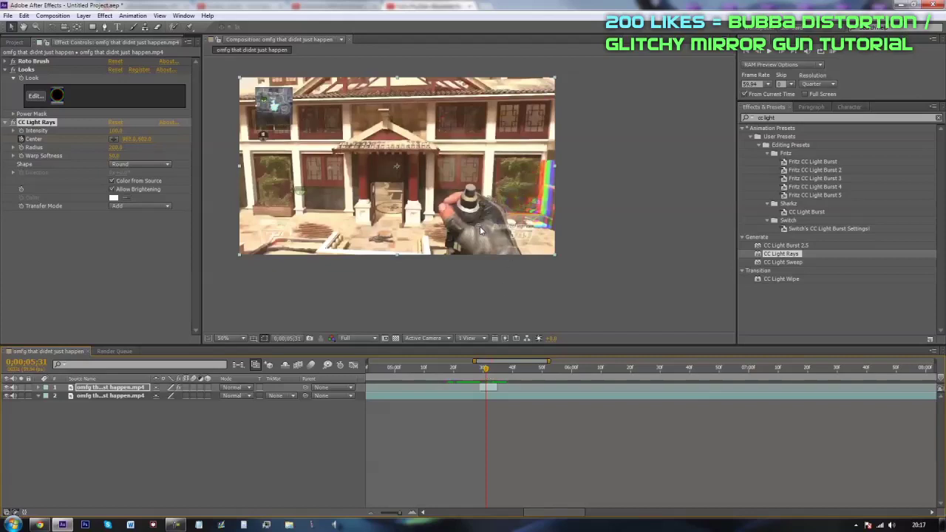
- Preview the glow by scrubbing between frames 05;29 and 05;34
left_click_drag(486, 374, 482, 374)
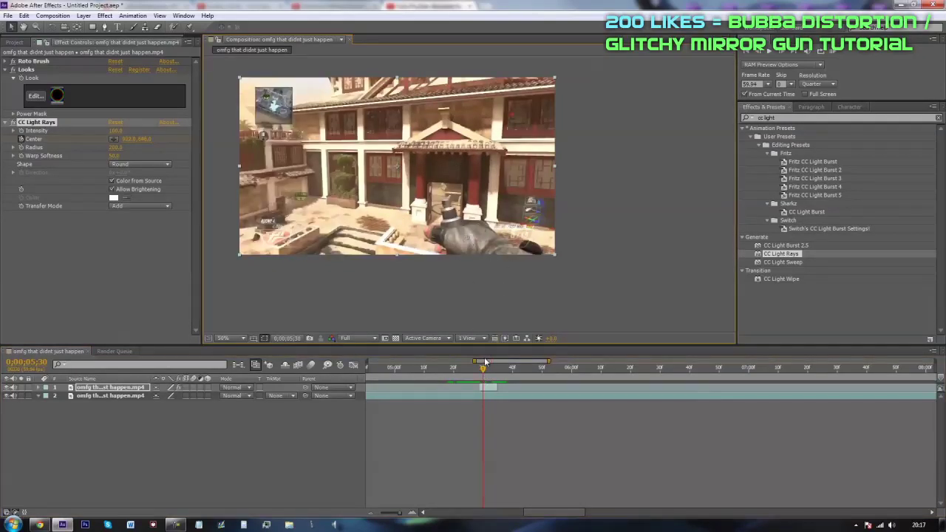
left_click(485, 366)
left_click_drag(486, 367, 484, 370)
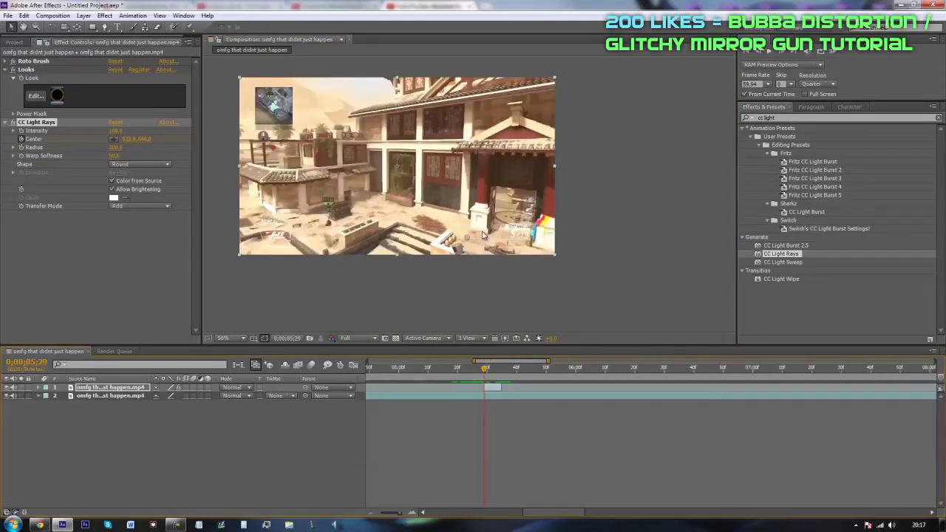
left_click_drag(486, 370, 498, 373)
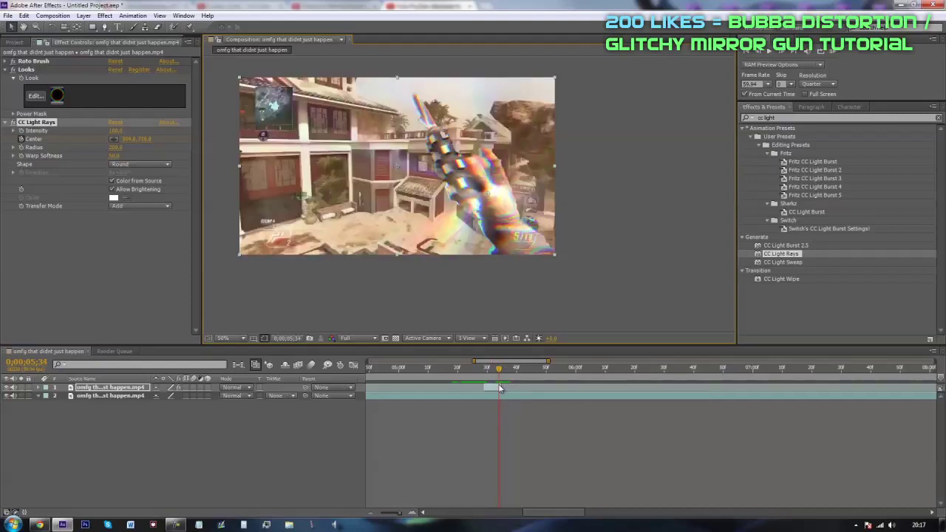
mouse_move(498, 373)
left_mouse_down()
mouse_move(485, 404)
mouse_move(499, 393)
left_mouse_up()
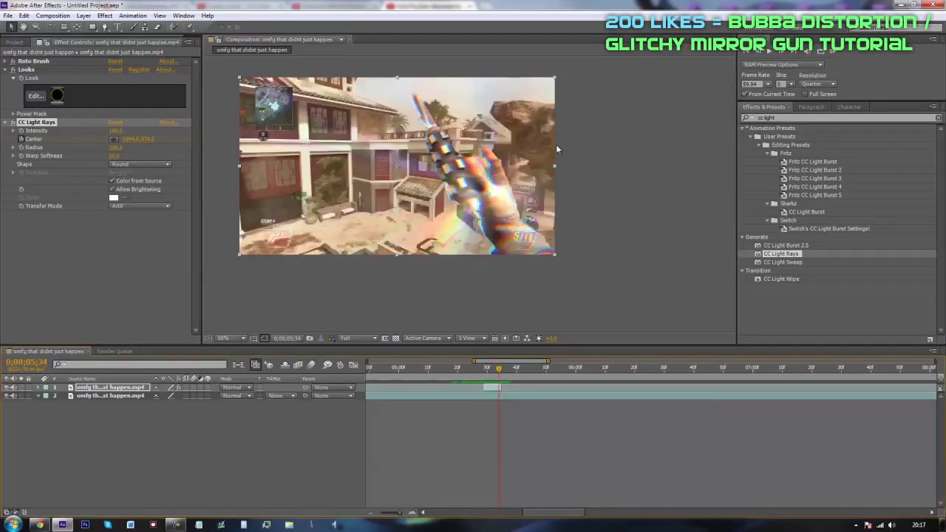
left_click(787, 118)
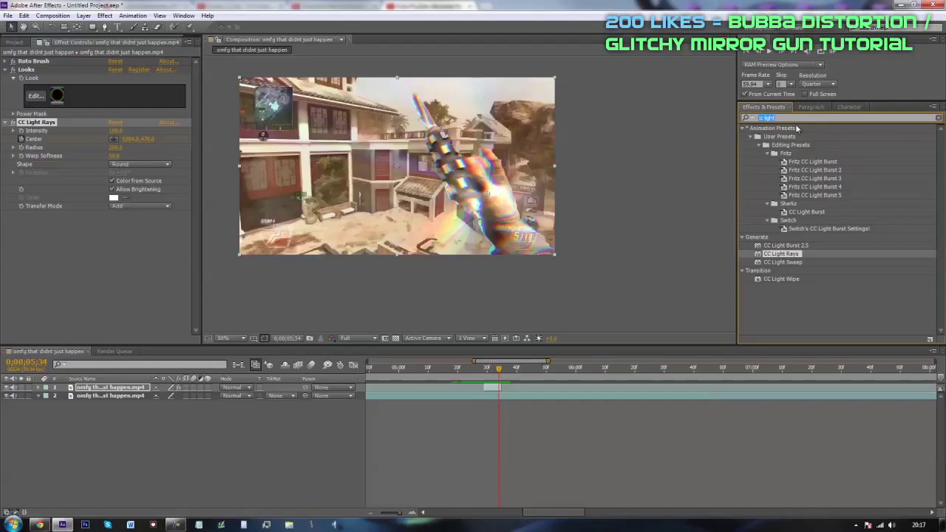
type("vect")
left_click_drag(782, 236, 62, 69)
left_click_drag(114, 87, 122, 90)
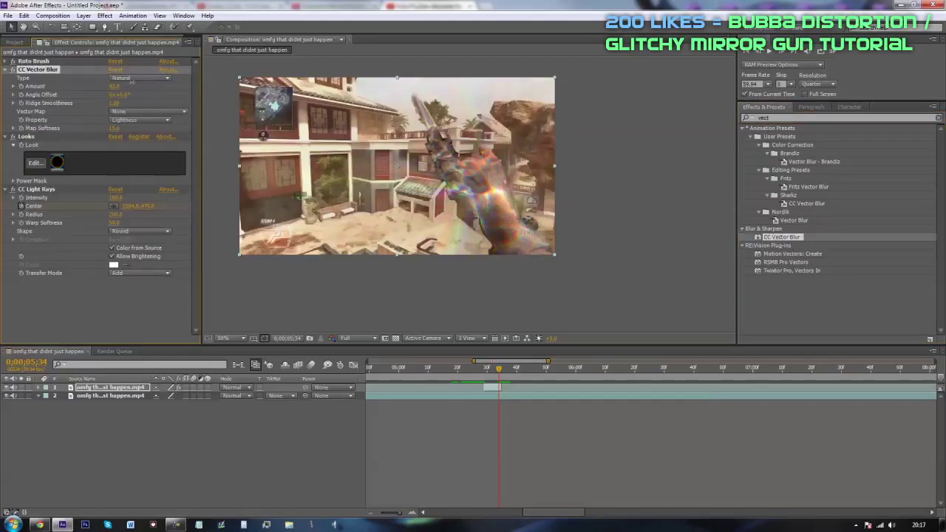
key("Delete")
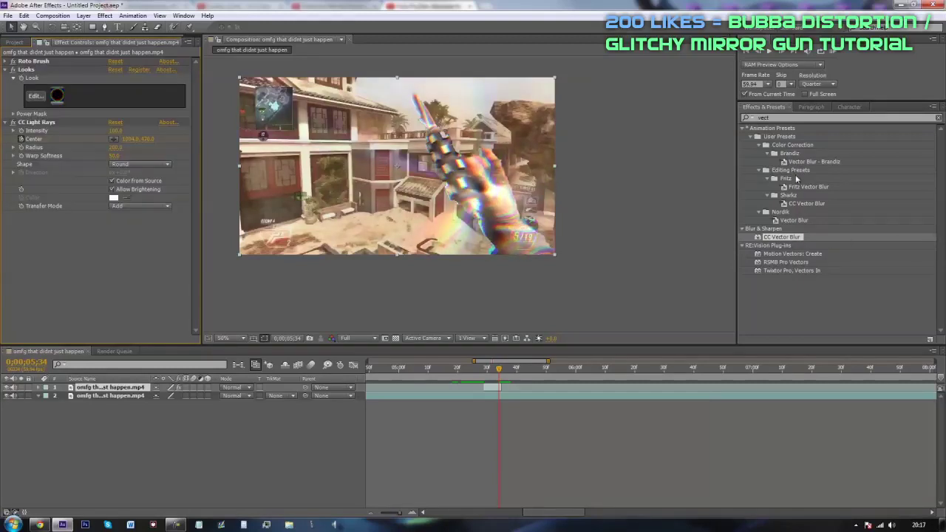
left_click(842, 118)
type("cc bal")
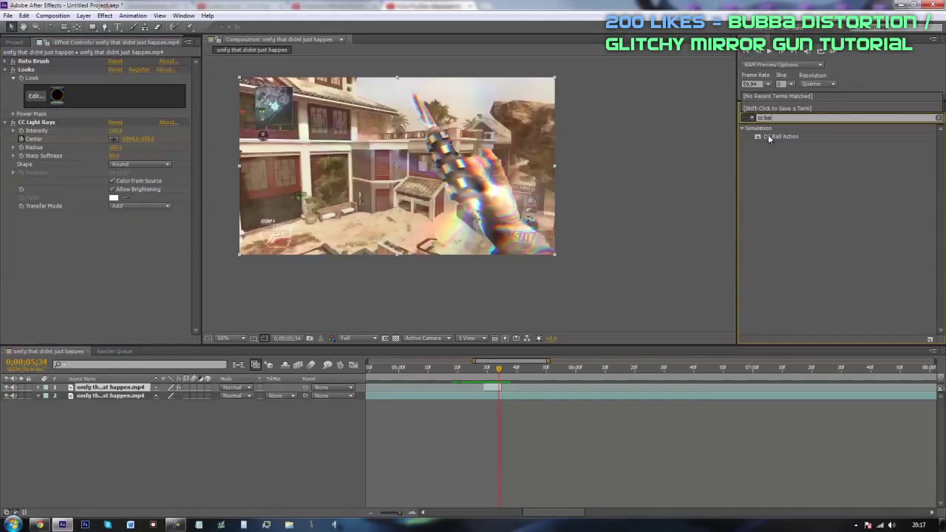
left_click_drag(768, 136, 91, 238)
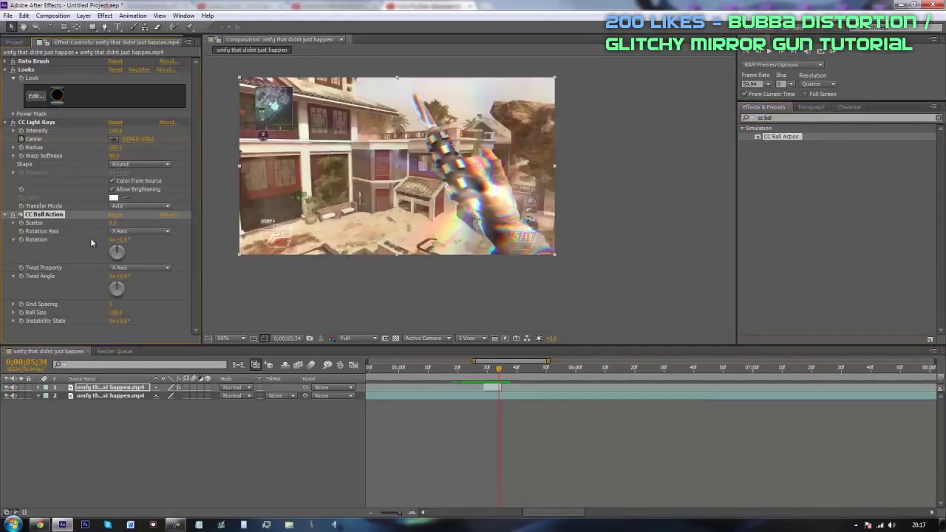
left_click_drag(43, 214, 38, 71)
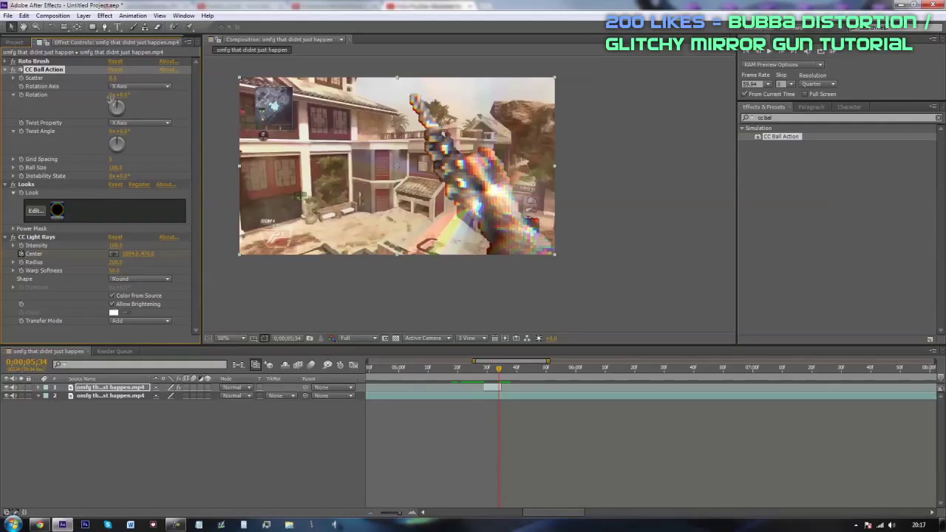
mouse_move(114, 79)
left_mouse_down()
mouse_move(80, 86)
mouse_move(131, 110)
mouse_move(149, 137)
left_mouse_up()
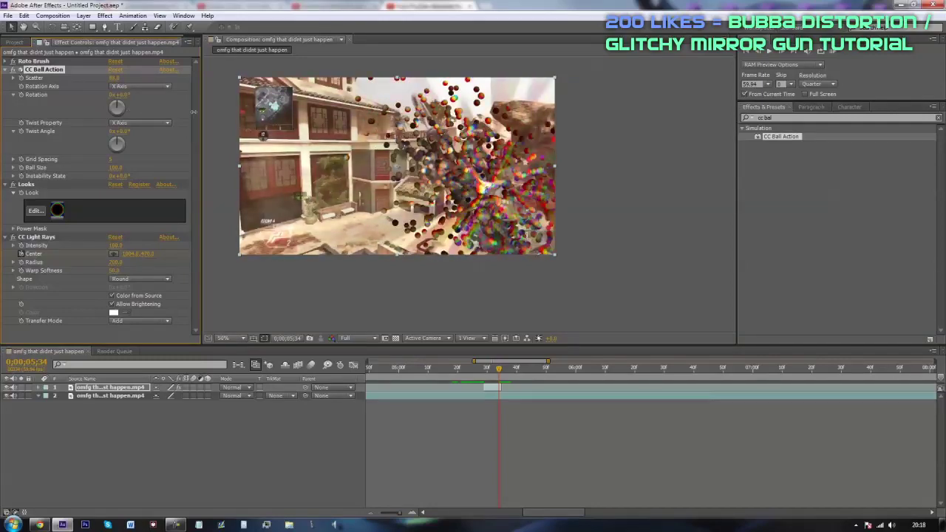
left_click_drag(149, 137, 226, 136)
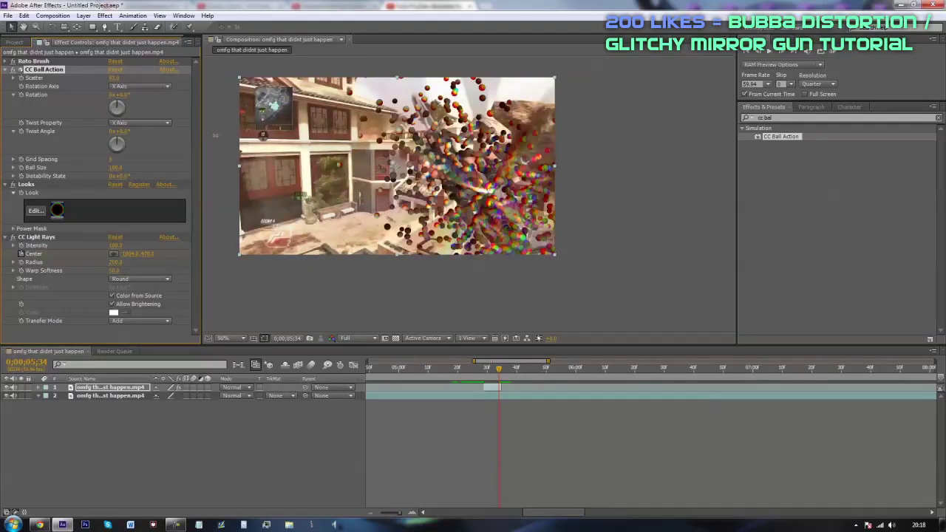
key("Delete")
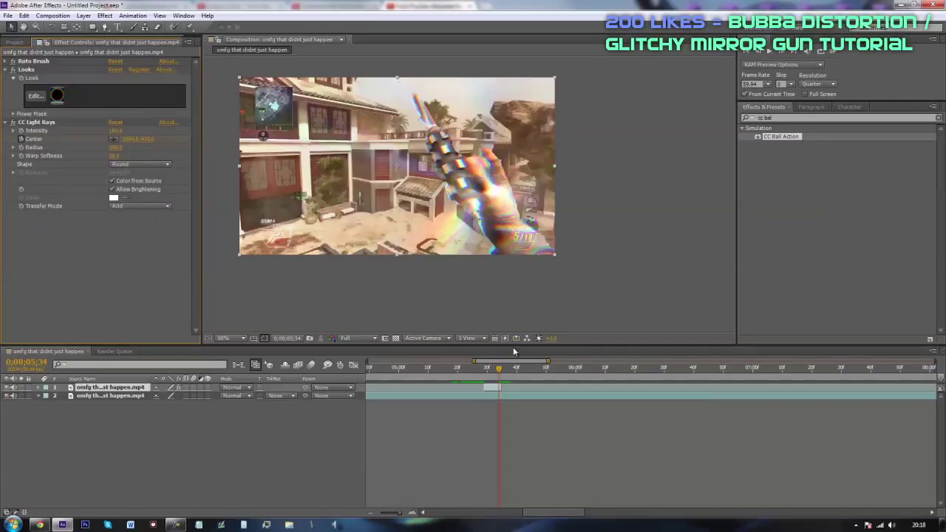
left_click_drag(502, 377, 500, 391)
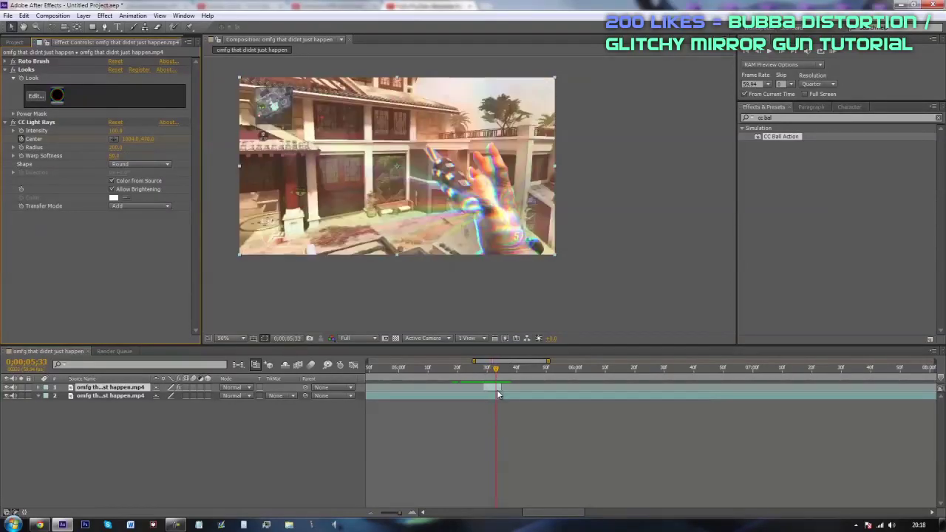
left_click(535, 411)
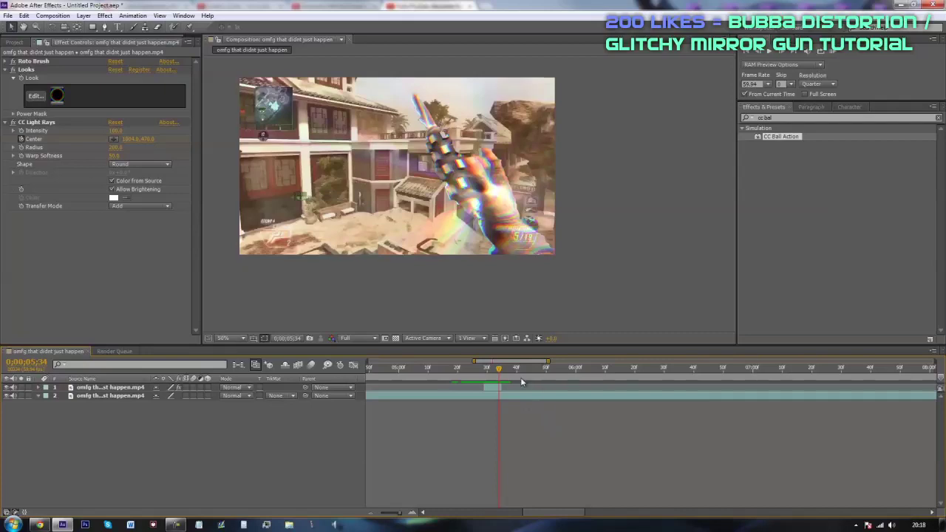
left_click_drag(499, 369, 495, 369)
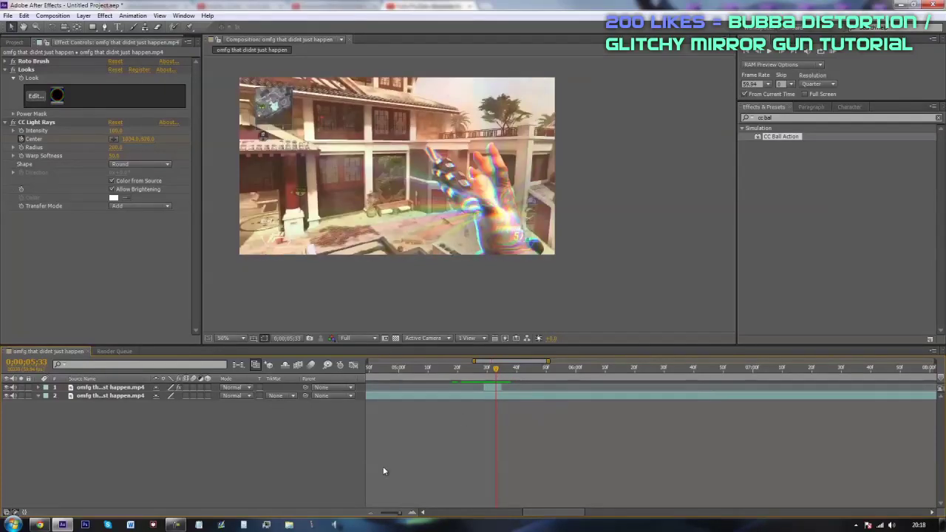
left_click(172, 524)
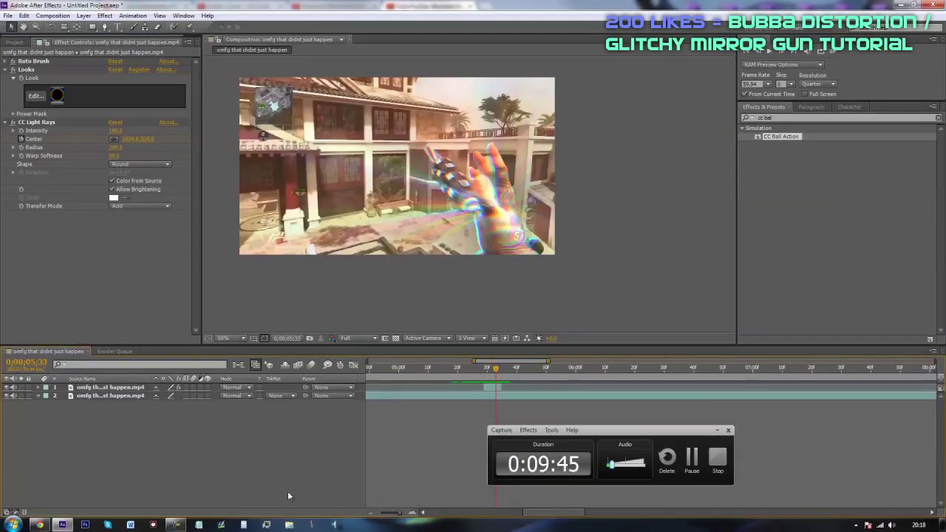
left_click(174, 524)
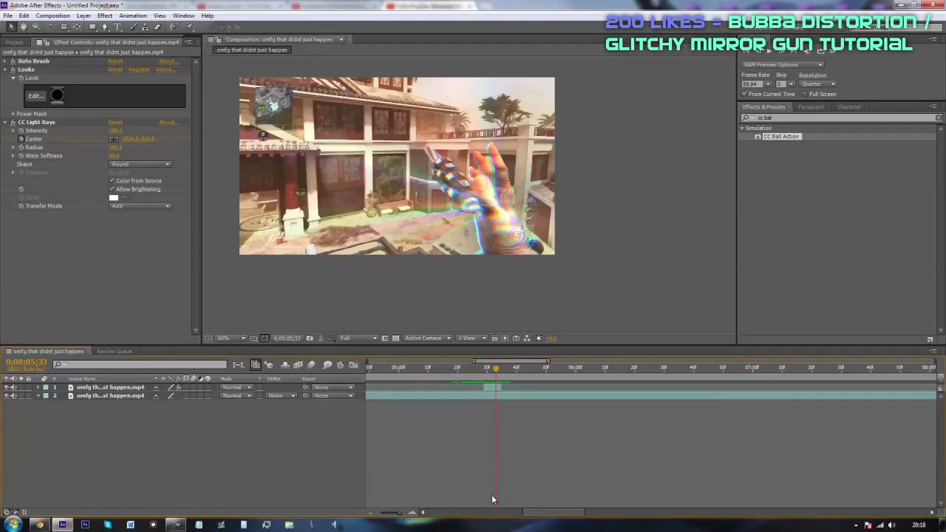
left_click(499, 373)
left_click_drag(500, 376, 500, 378)
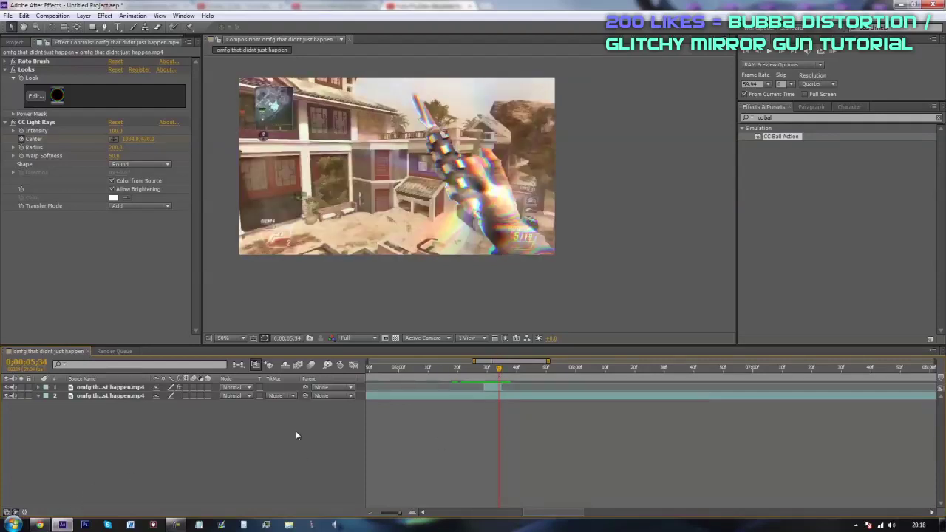
left_click(40, 525)
- Switch to the Airborne Official Promo video and pause it at 0:57
left_click(326, 6)
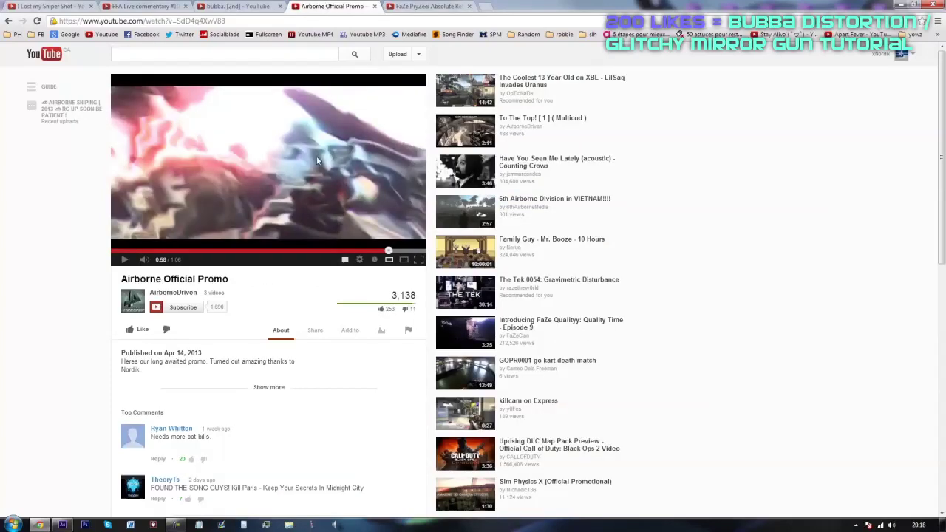
left_click(382, 254)
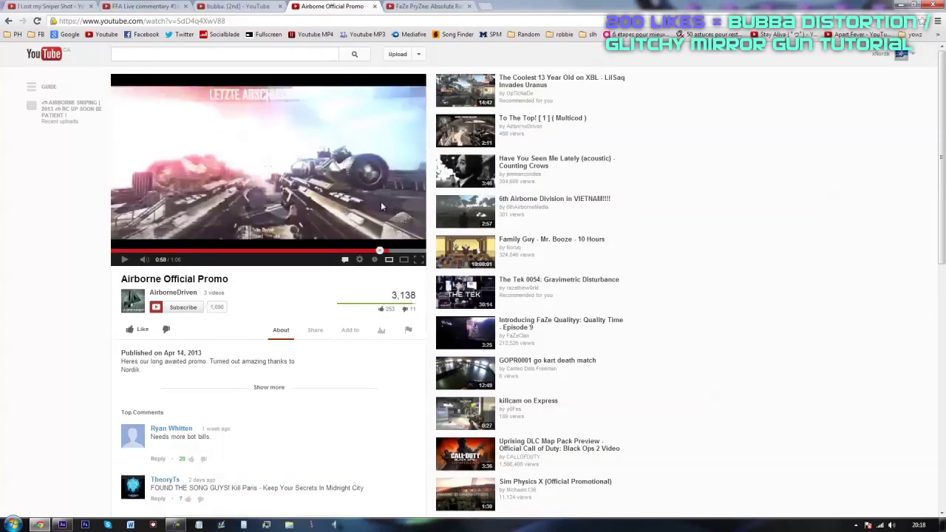
left_click(333, 198)
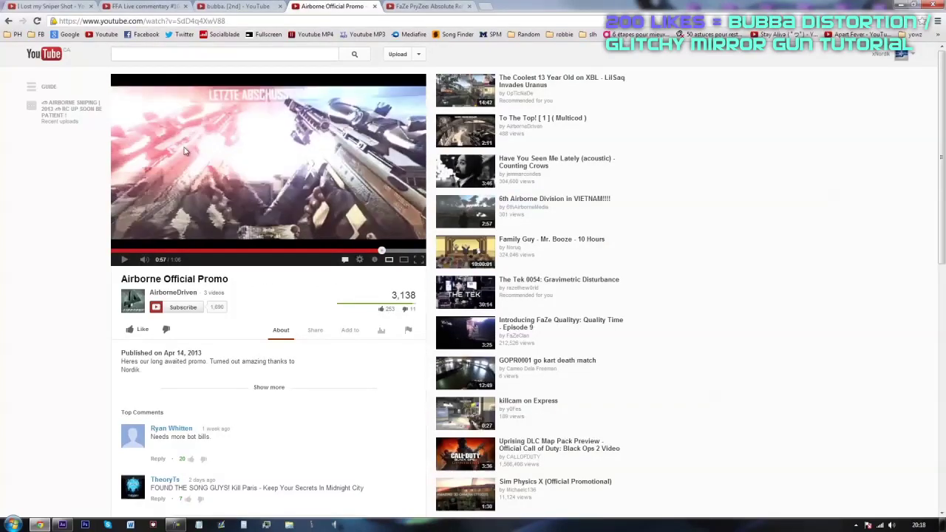
- Switch to the bubba. [2nd] video, play it, and pause at 0:14
left_click(256, 5)
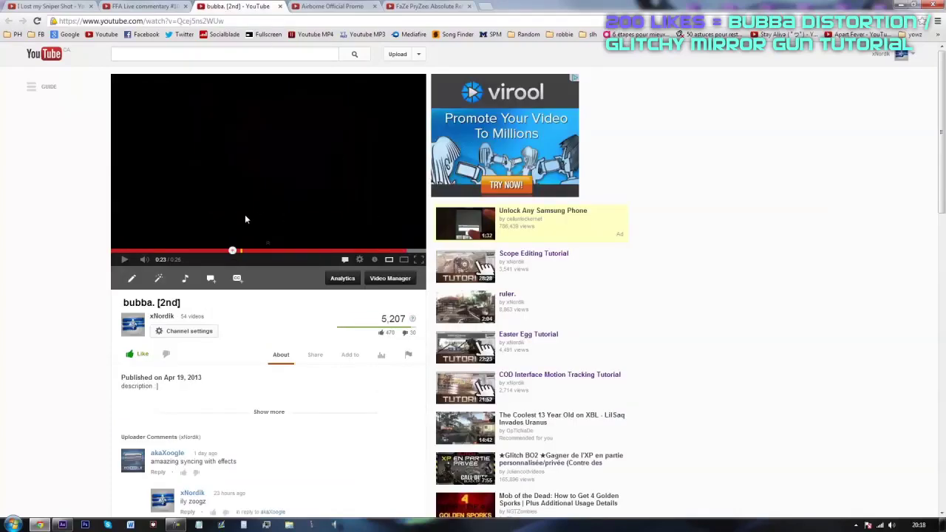
left_click(245, 221)
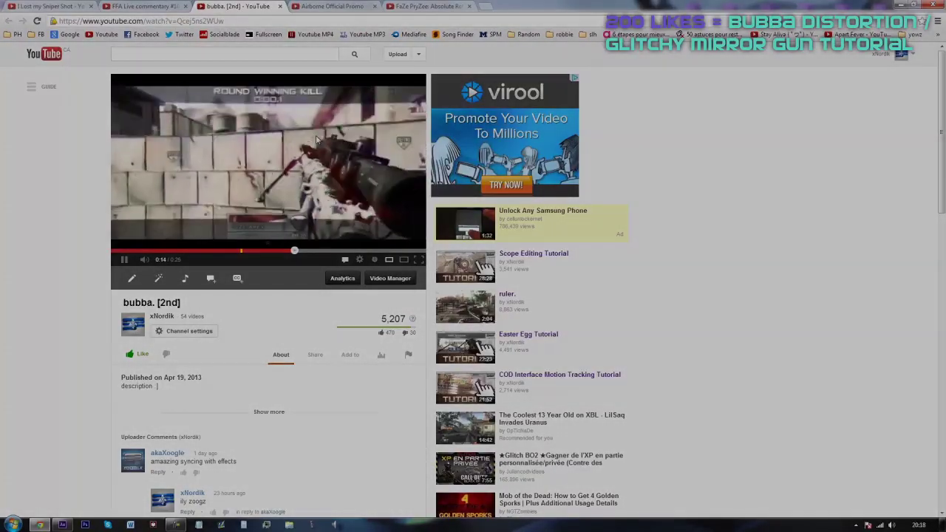
left_click(257, 220)
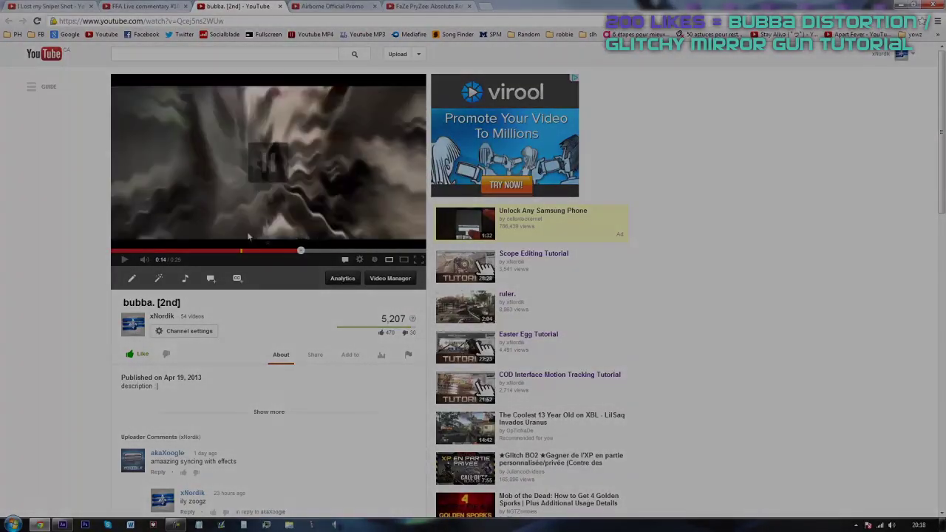